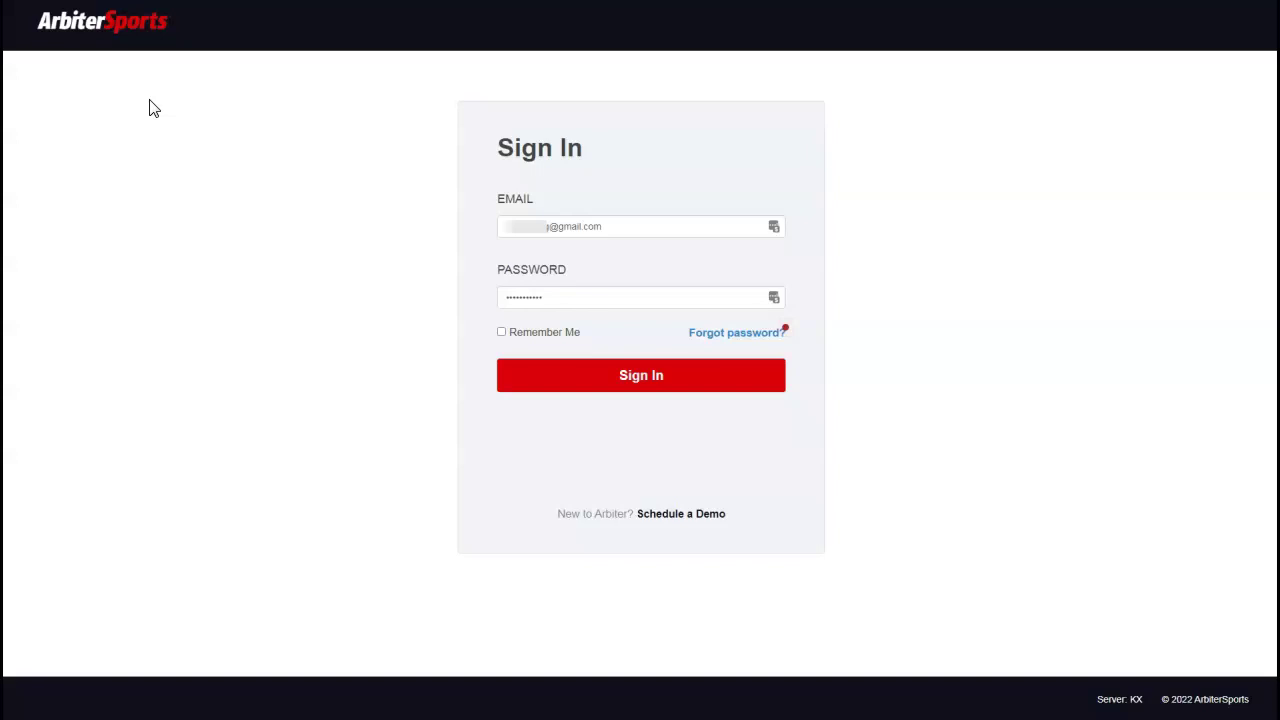
Bring up the SCBBO welcome email explaining how to sign in and first steps.
click(142, 103)
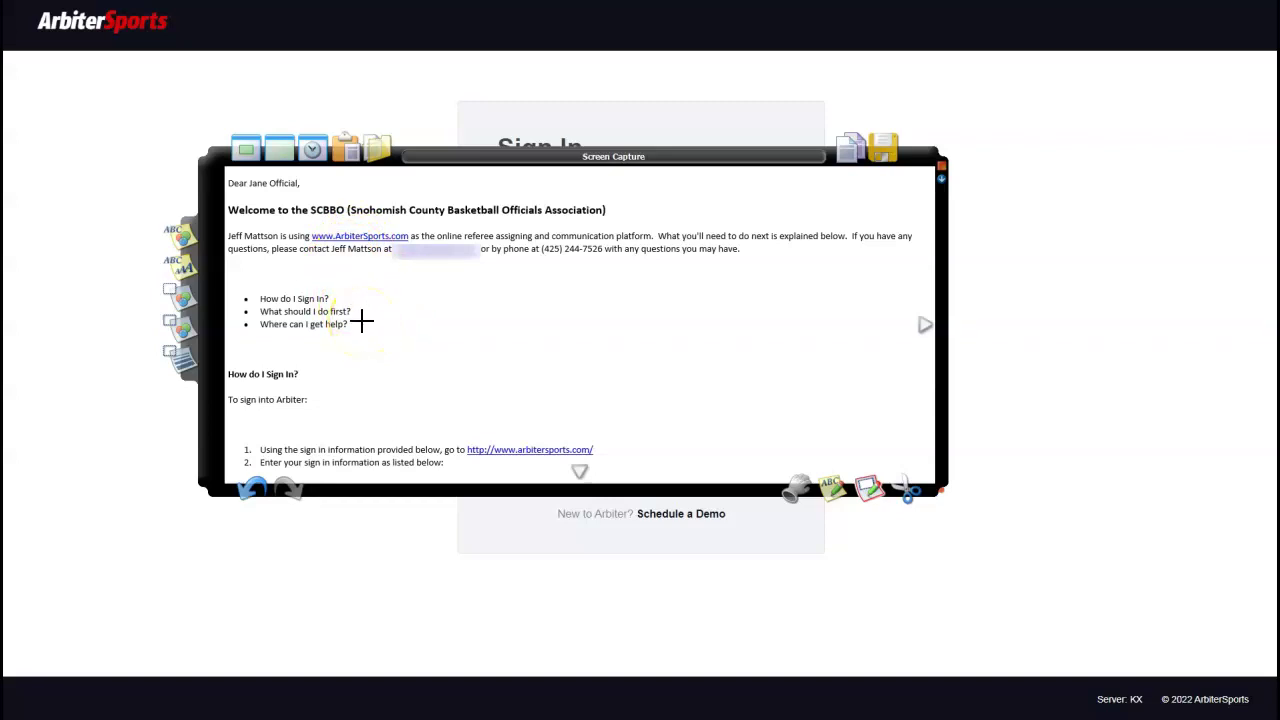
Dismiss the welcome email overlay to get back to the filled-in sign-in form.
key(Escape)
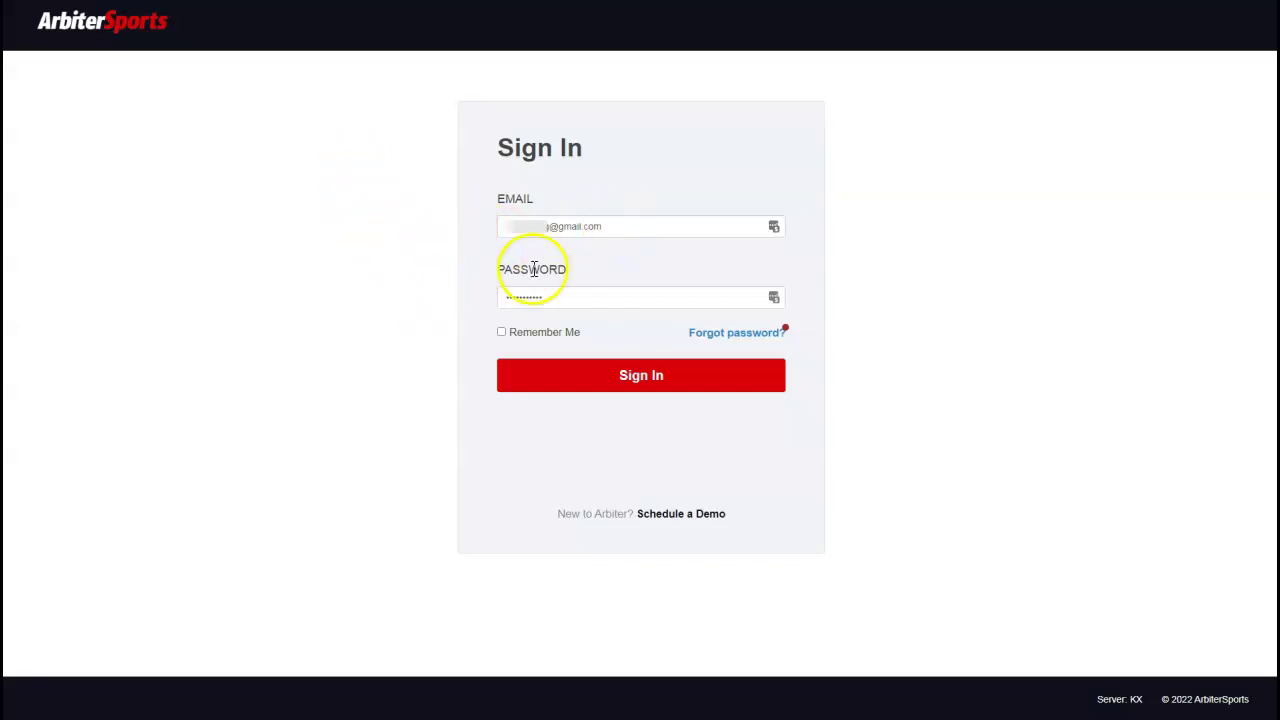
Sign in and choose the Official account on the SCBBO association card.
click(631, 388)
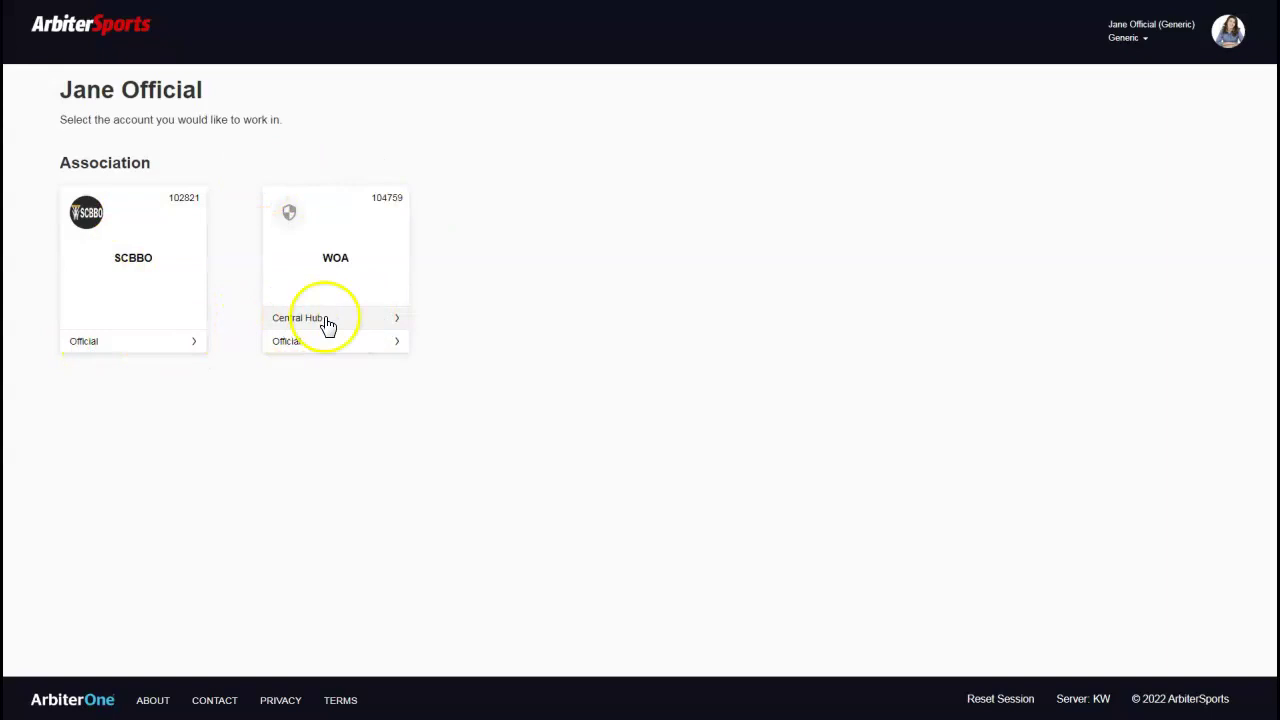
click(1149, 49)
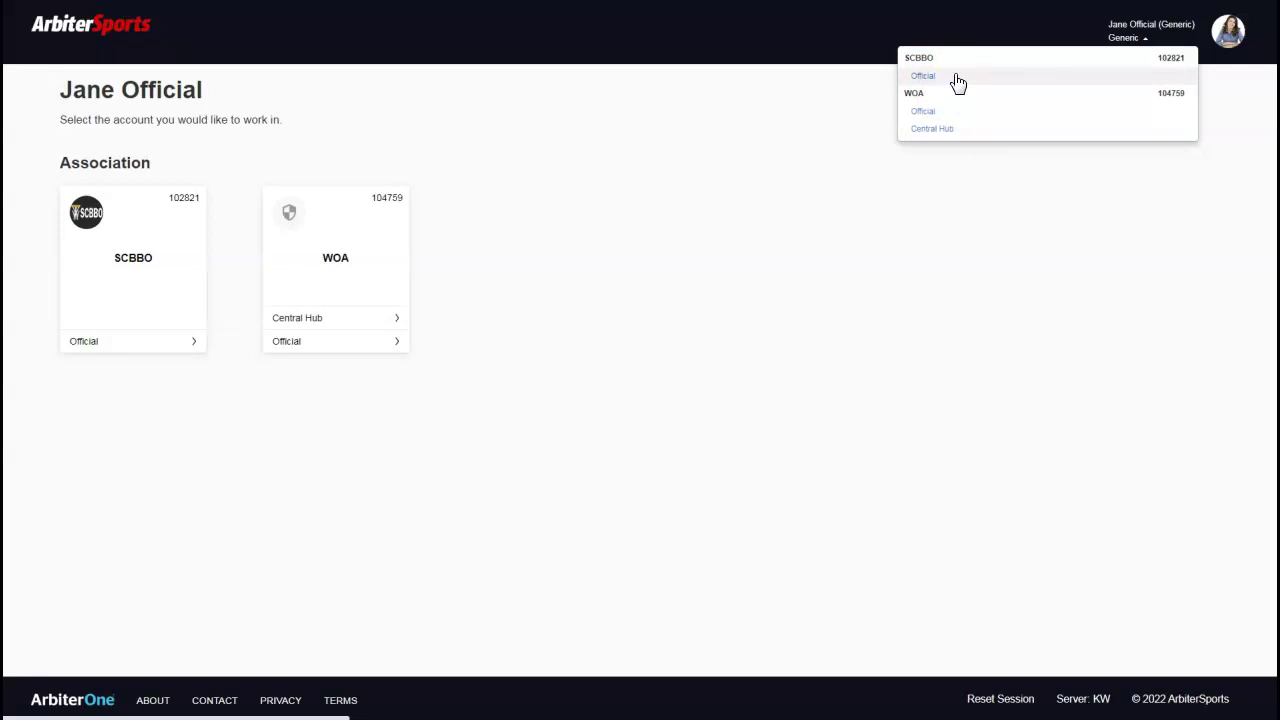
click(925, 110)
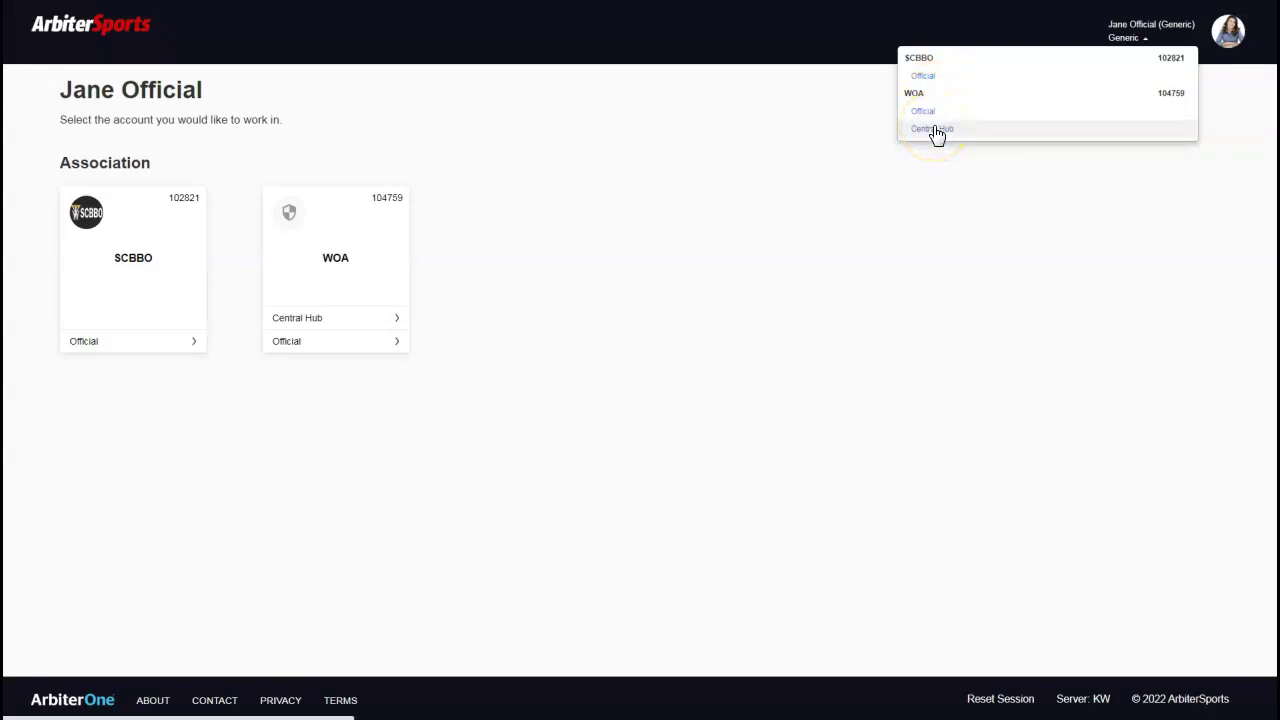
click(934, 132)
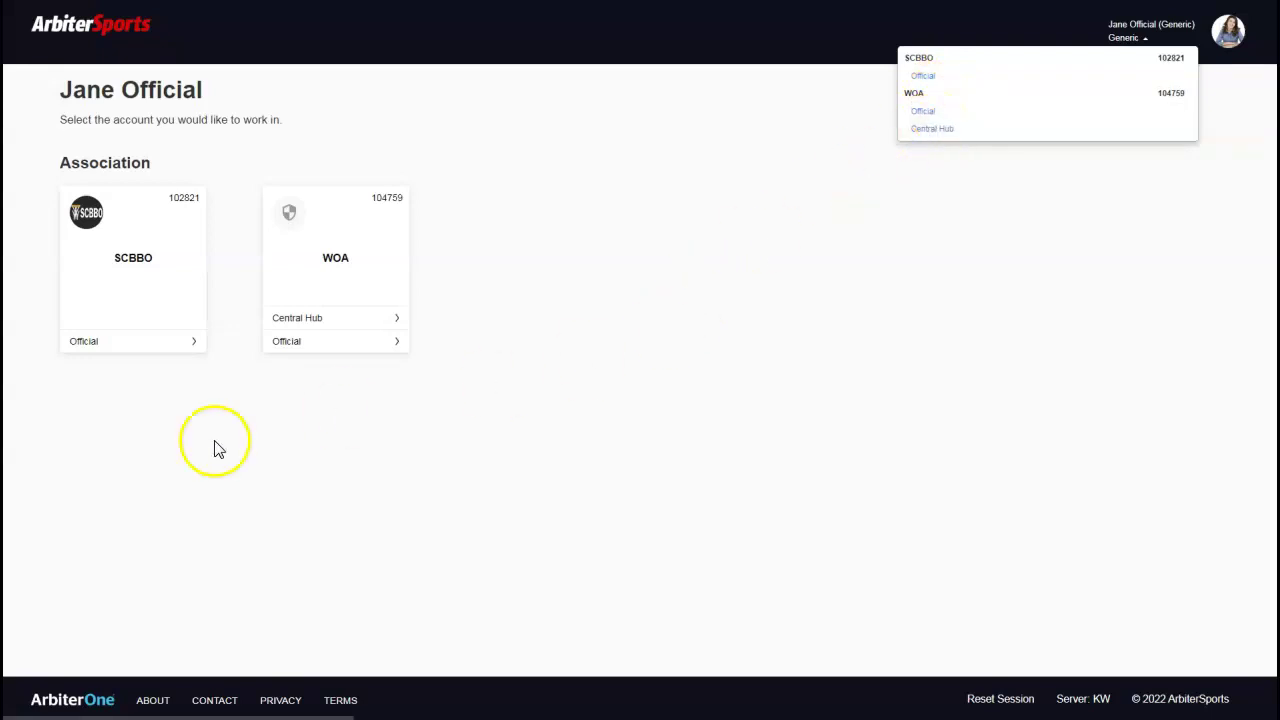
click(79, 350)
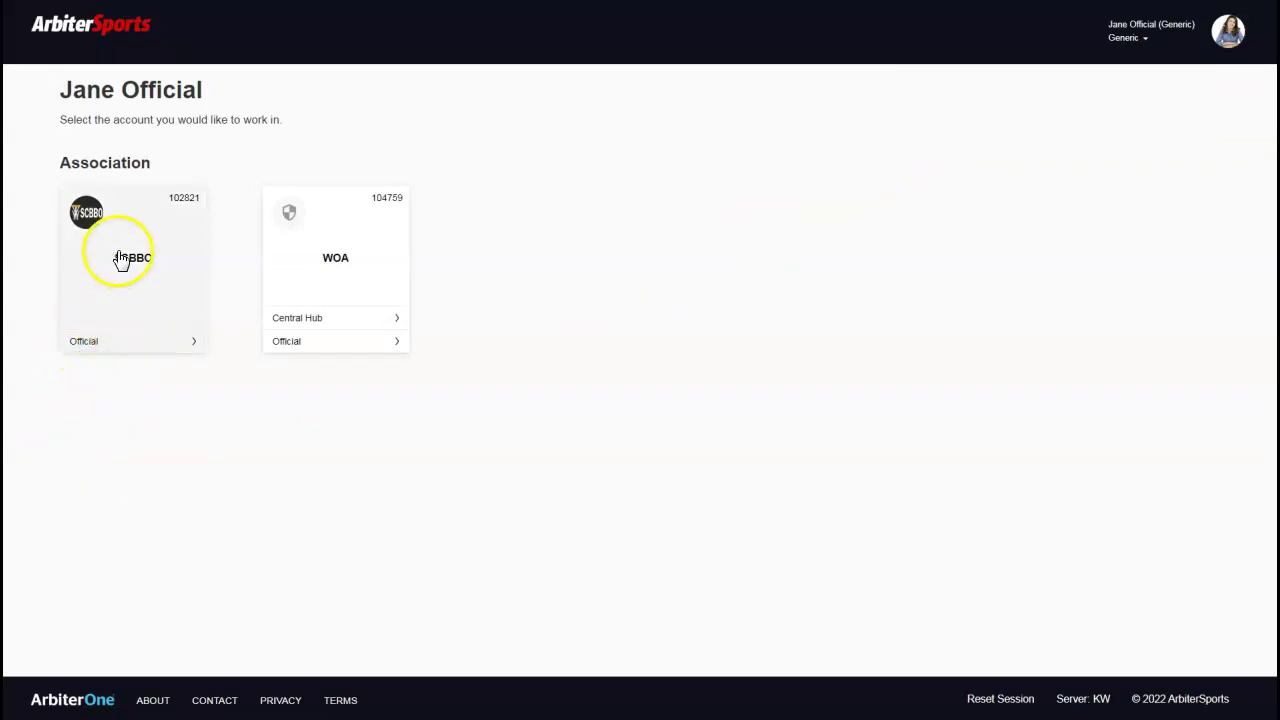
click(153, 348)
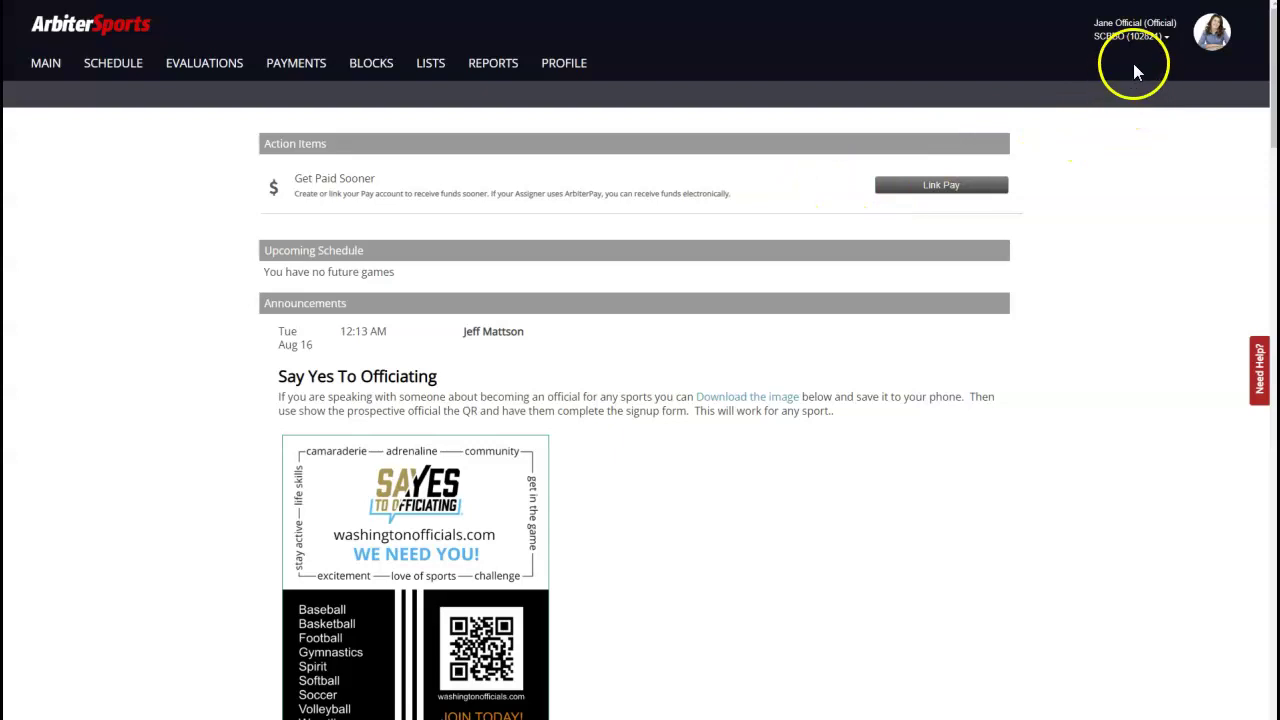
Recheck the account list, then go to the SCBBO Official PROFILE page.
click(1170, 45)
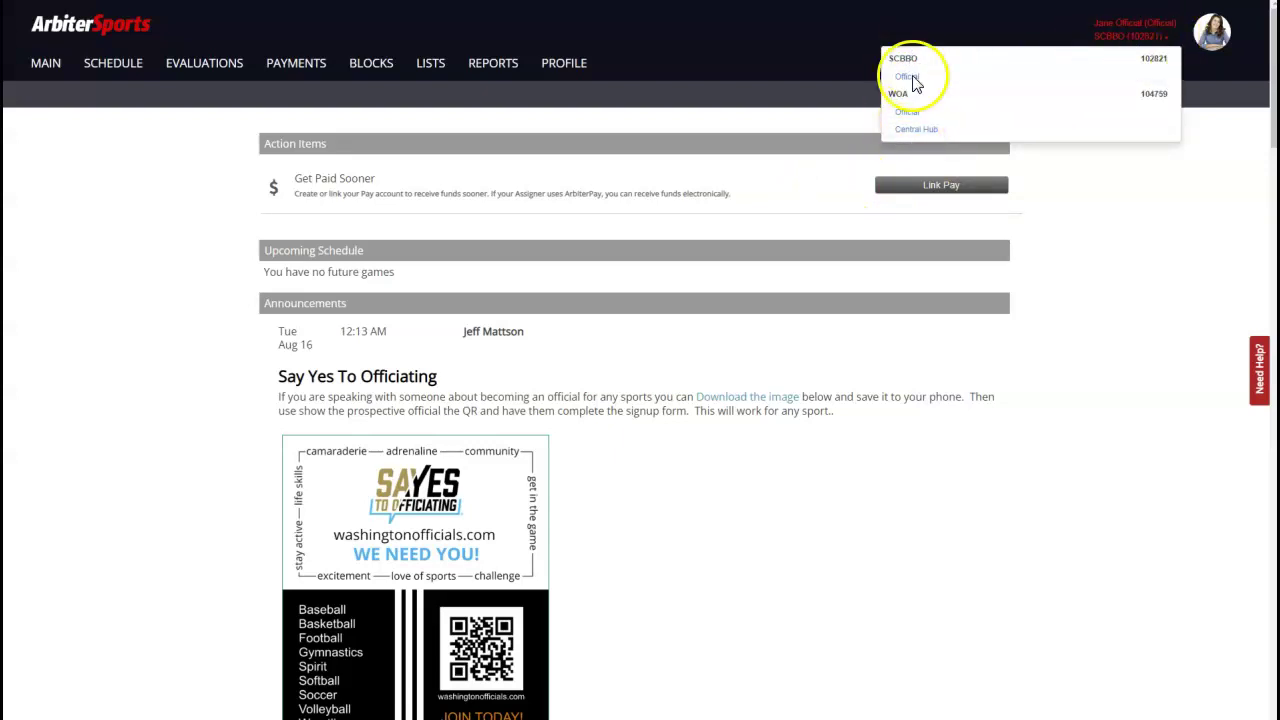
click(1080, 197)
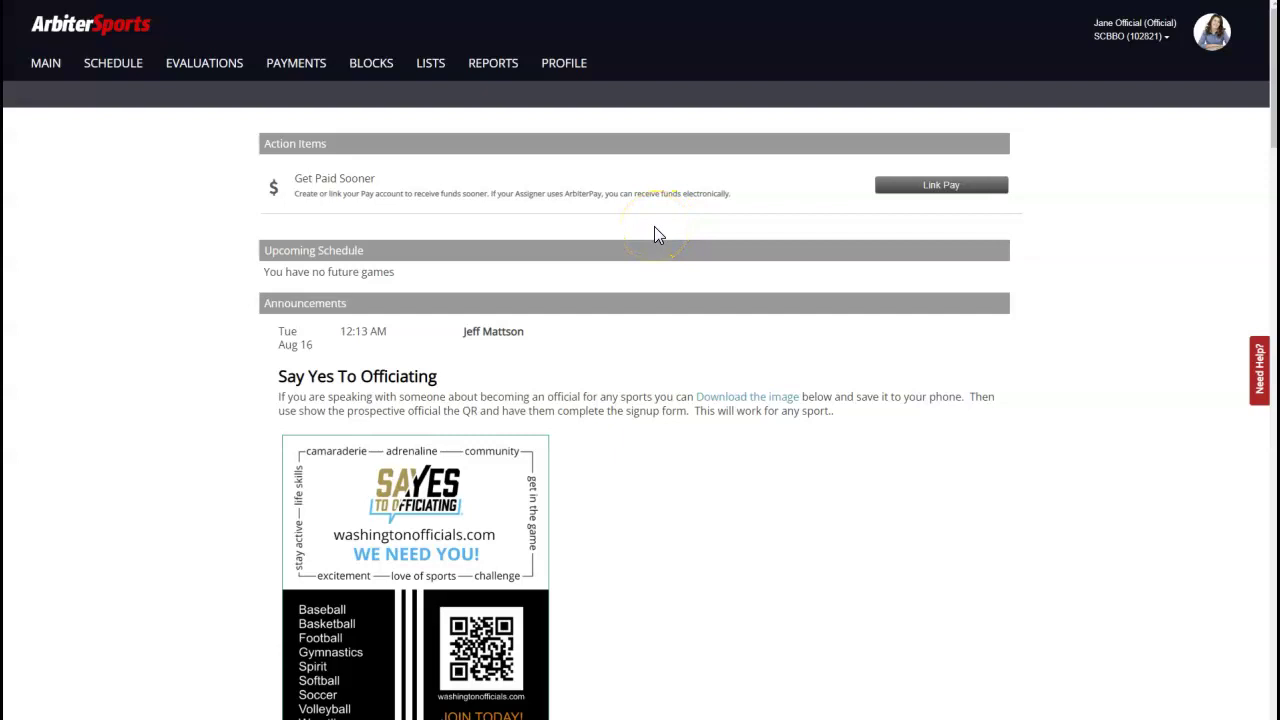
click(565, 65)
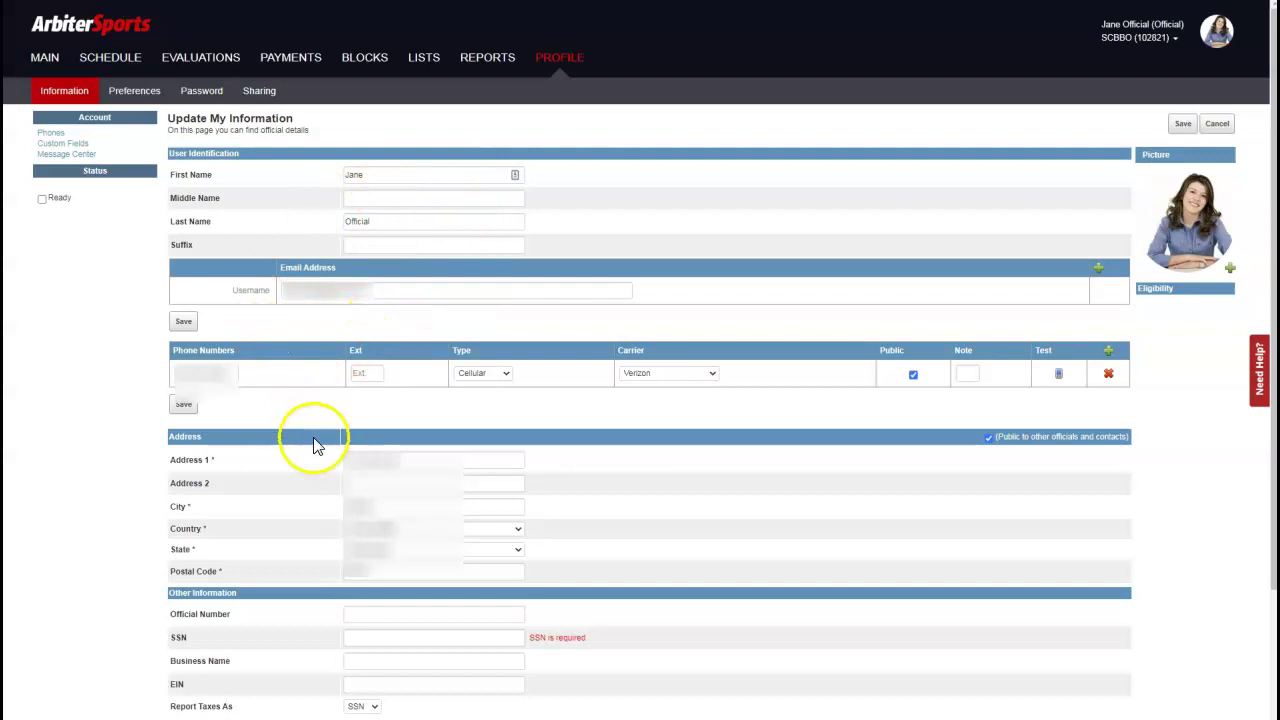
Review the Update My Information details, then go to the Phones list.
scroll(313, 445, down, 2)
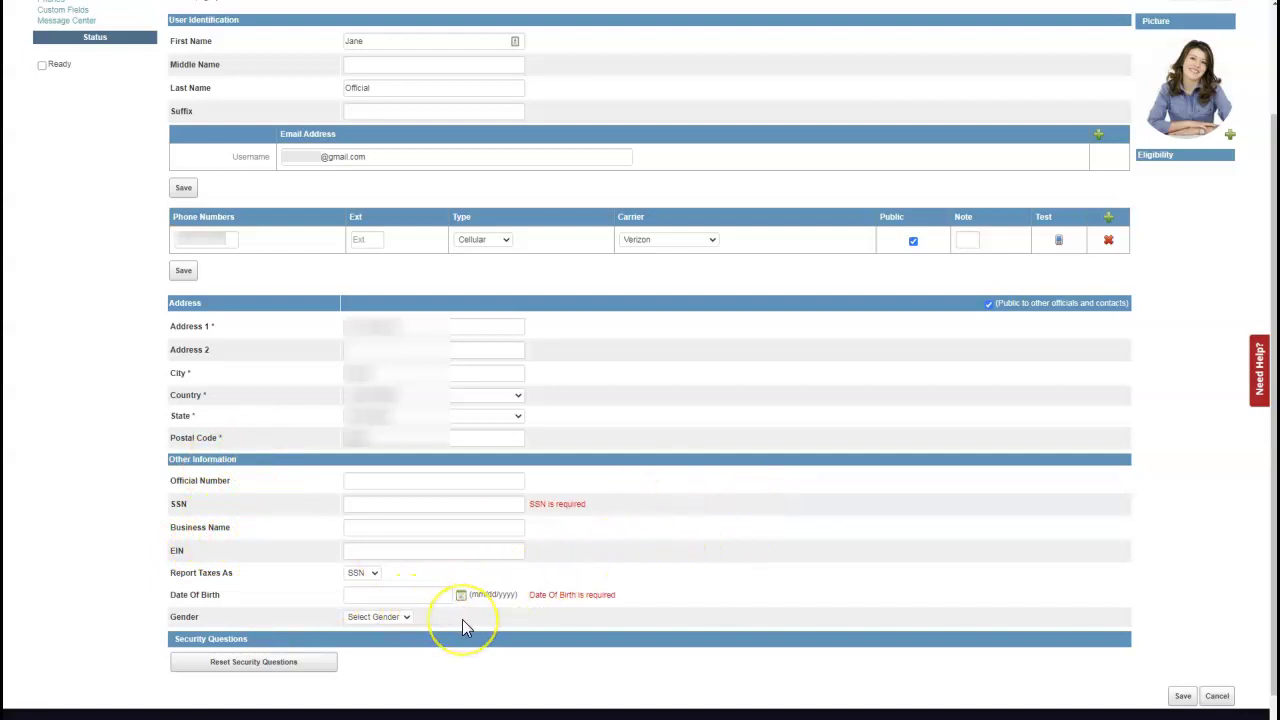
scroll(470, 618, down, 1)
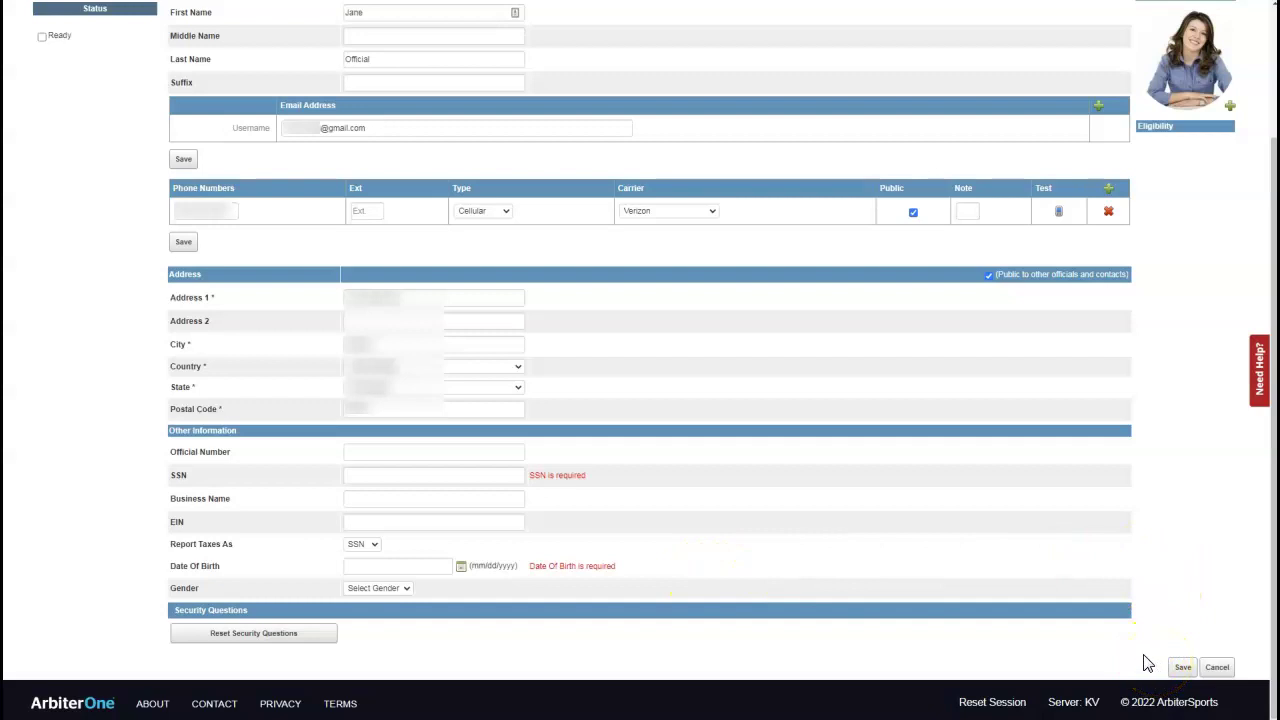
scroll(1147, 664, up, 3)
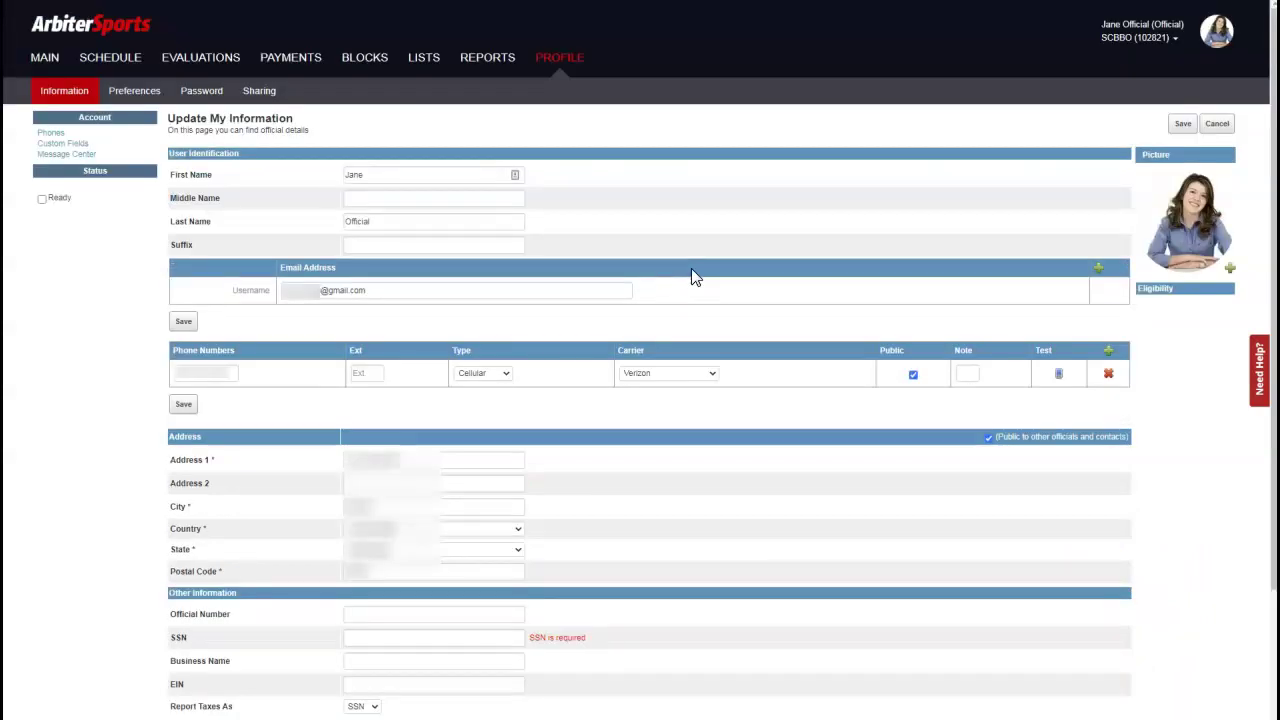
click(51, 132)
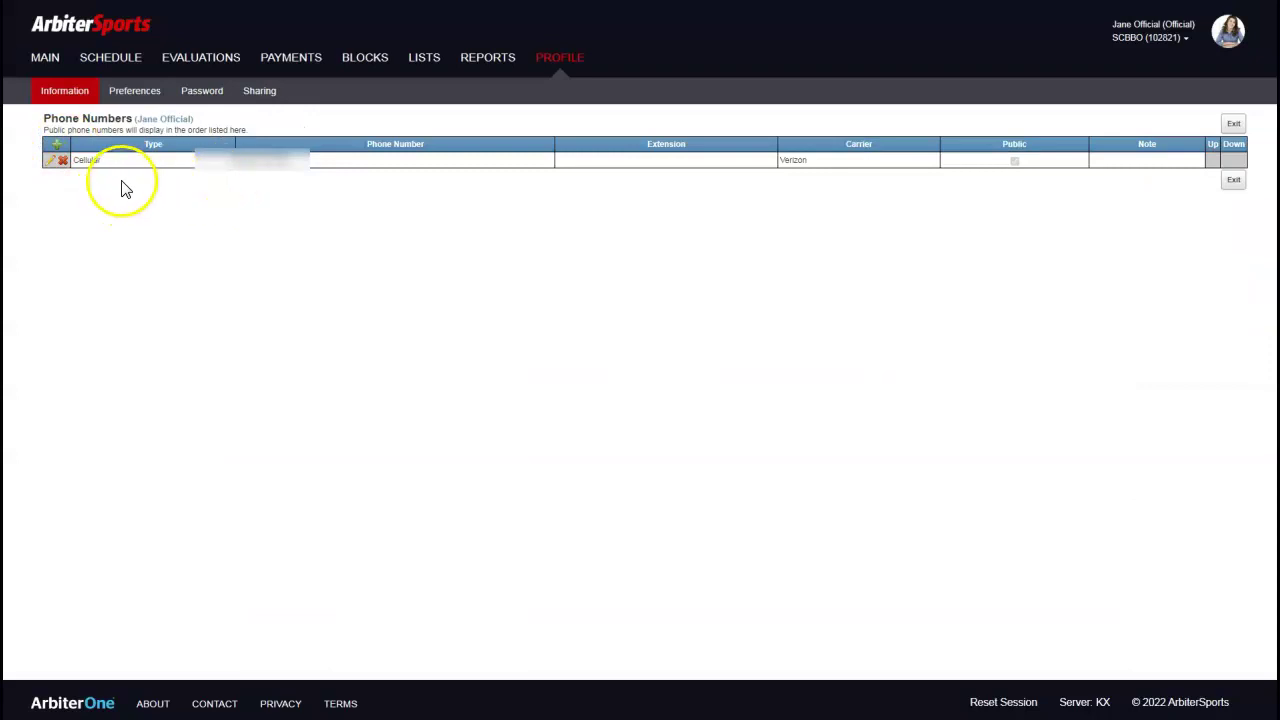
Add a new phone row with type Home and save it.
click(57, 144)
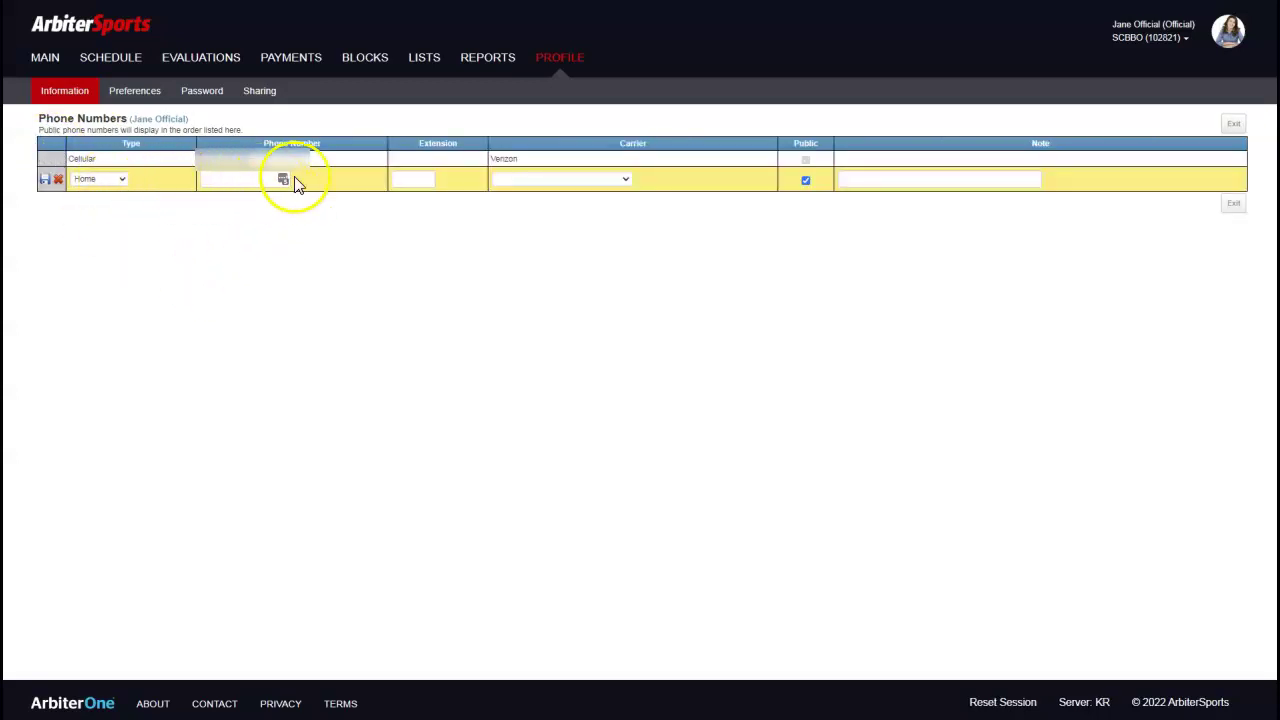
click(119, 180)
click(120, 184)
click(44, 182)
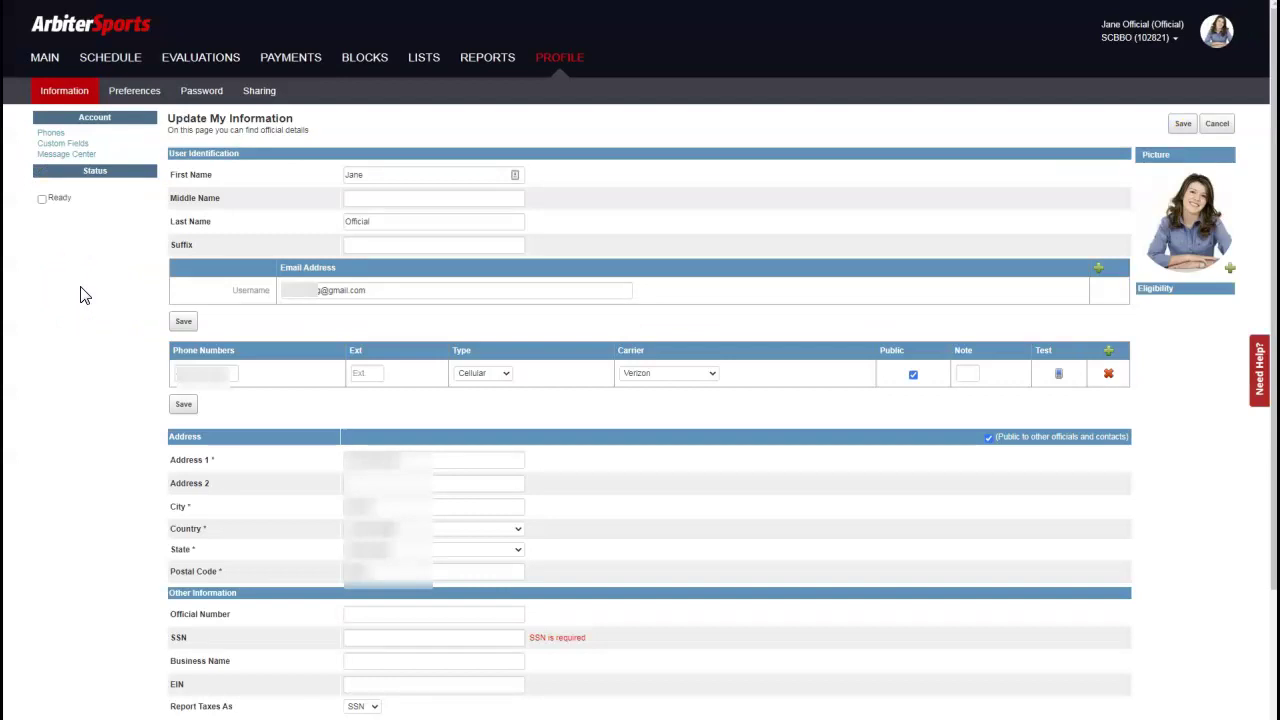
click(42, 199)
click(910, 378)
click(912, 374)
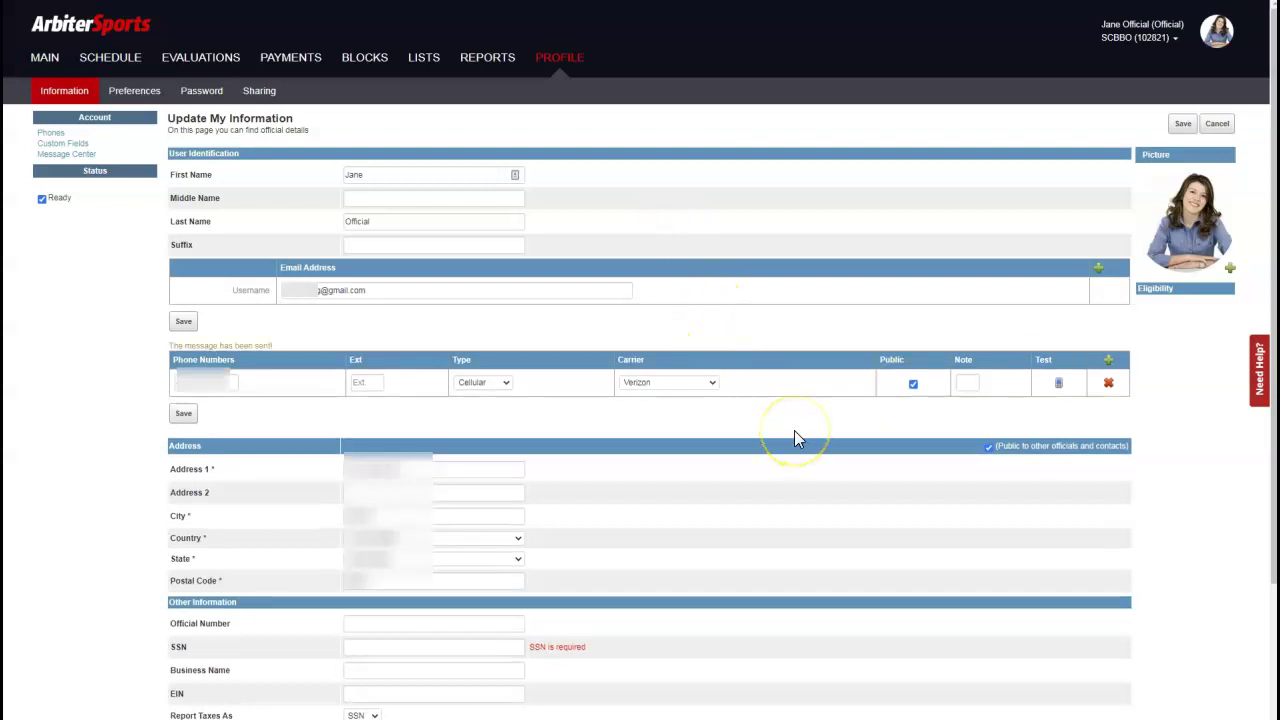
click(1060, 386)
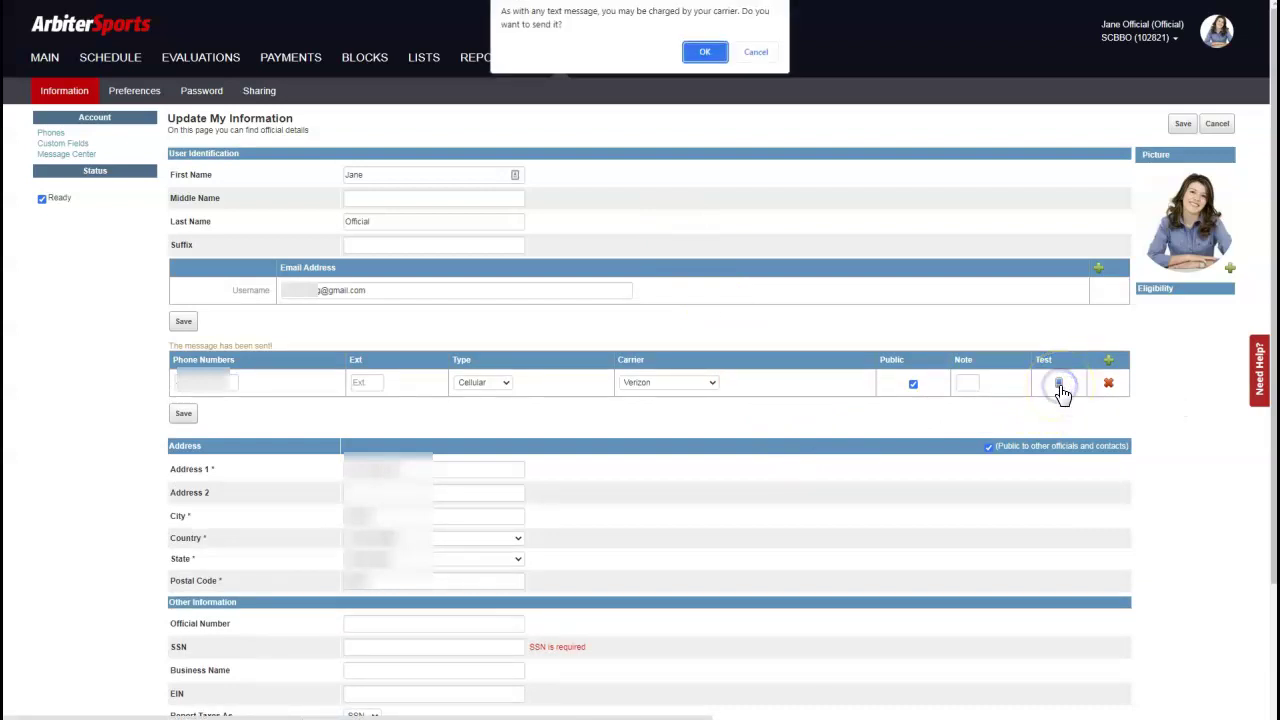
click(702, 52)
click(695, 177)
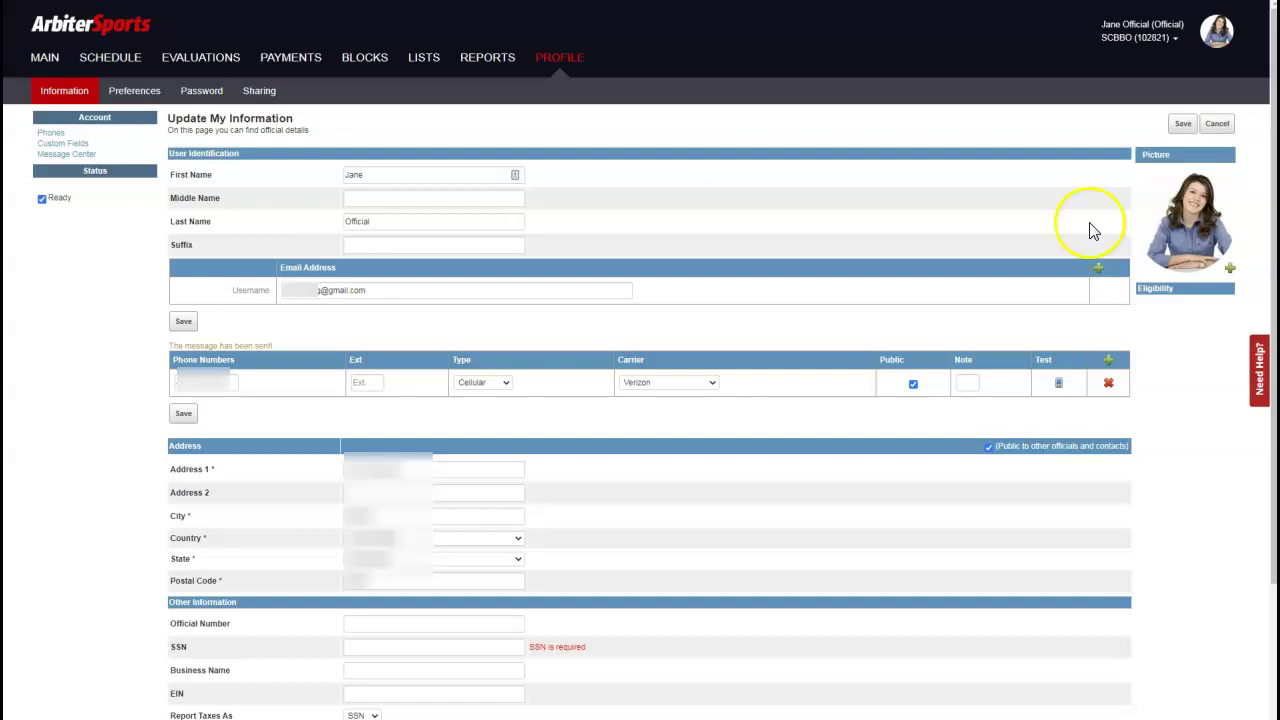
Replace the profile picture with the chosen headshot image file.
click(1231, 271)
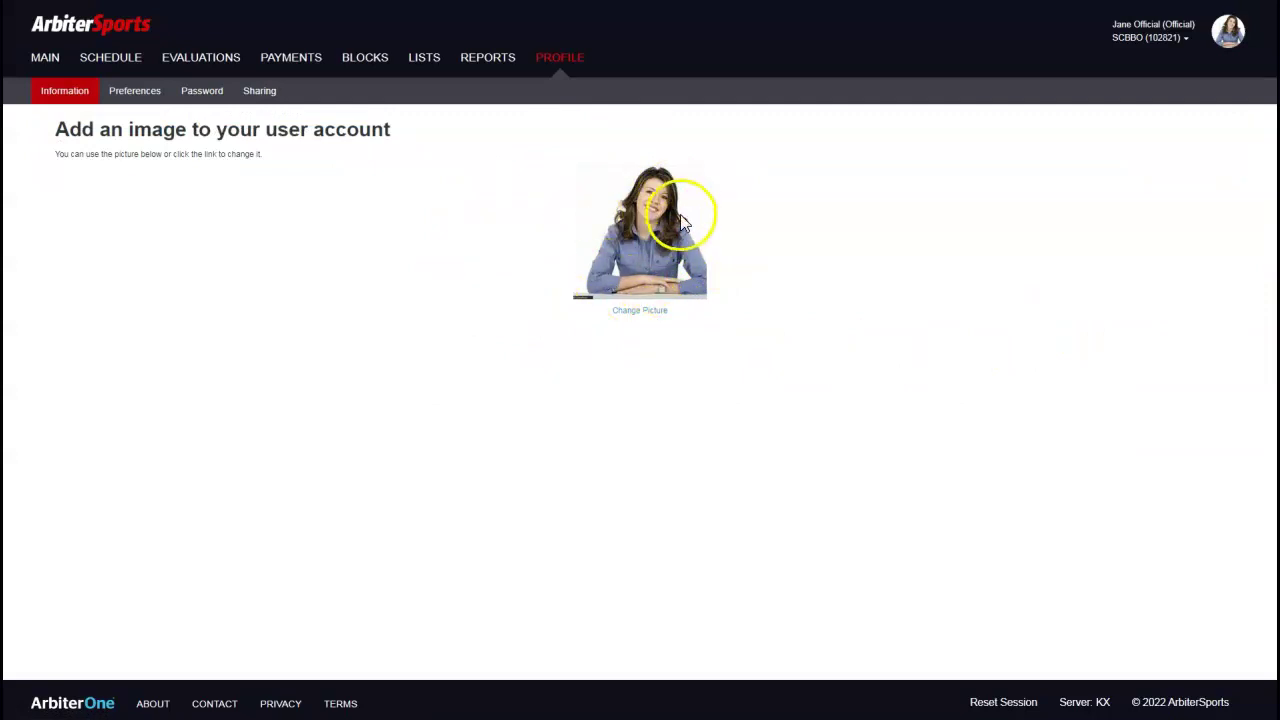
click(641, 314)
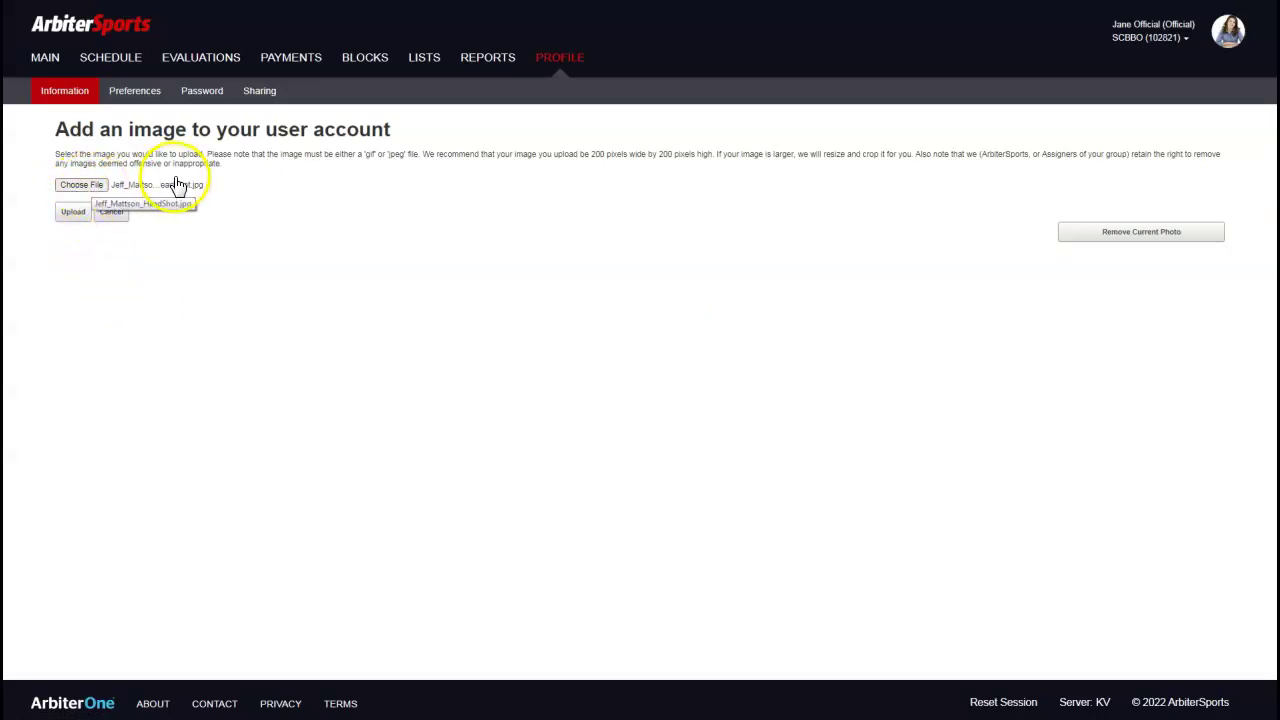
click(74, 215)
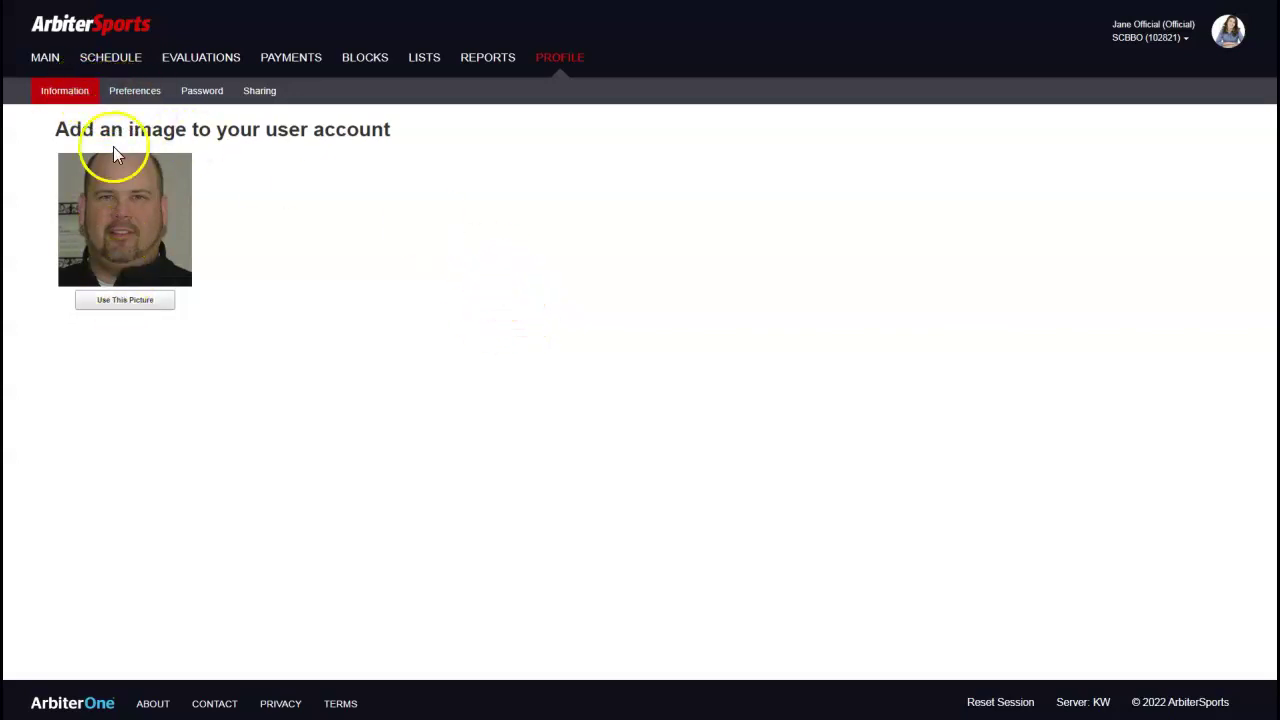
Return to the profile information page, then go to the User Preferences page.
click(131, 88)
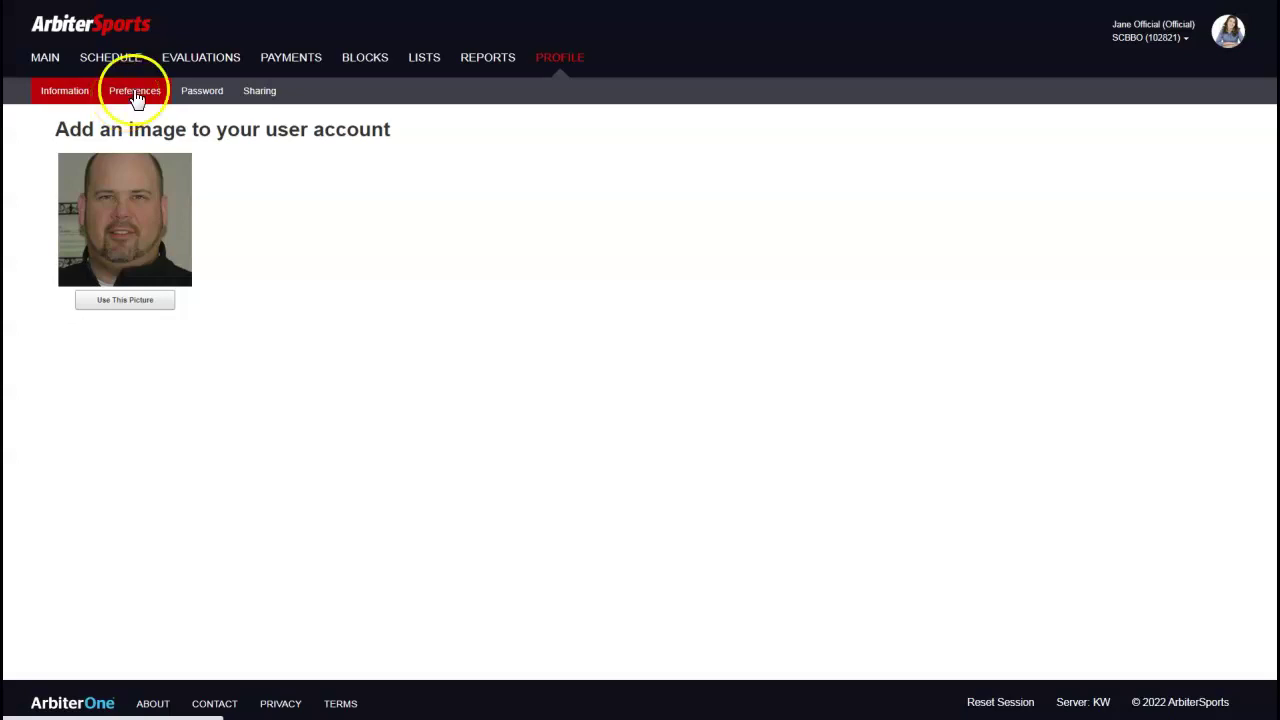
click(557, 64)
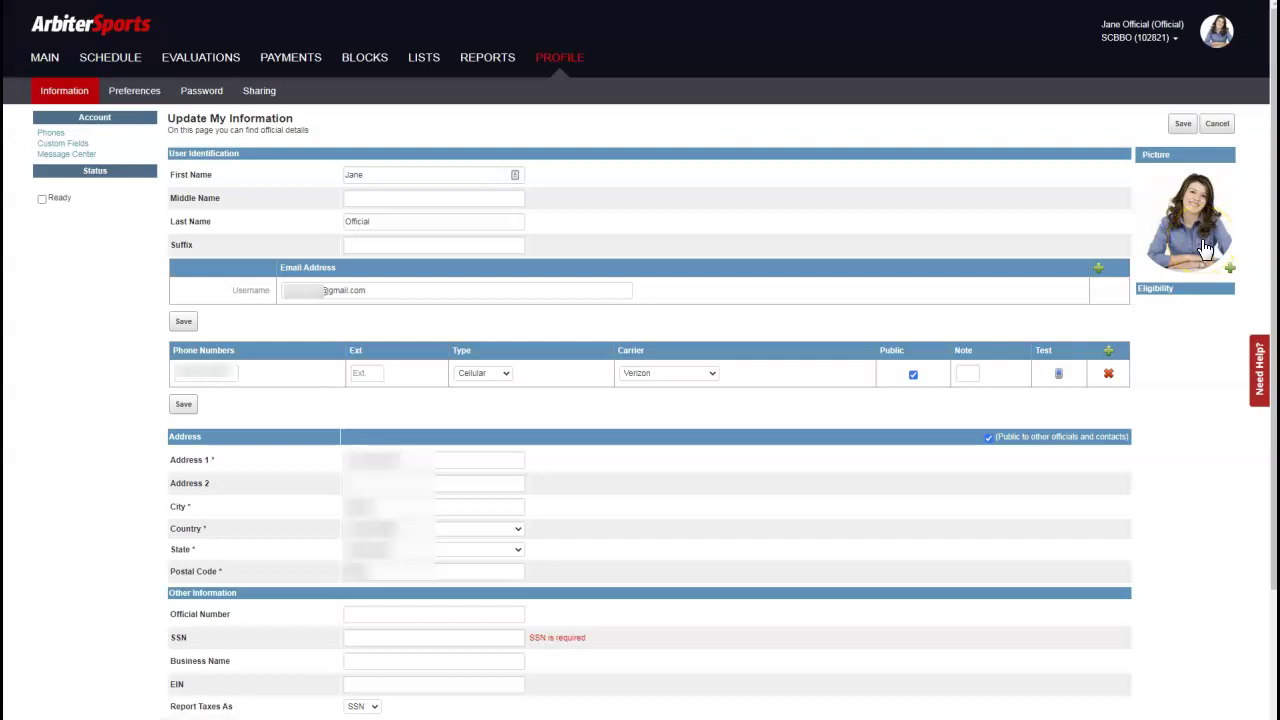
click(937, 295)
click(122, 100)
Tick Game Reminder, New Game, New Event and finally 'all' alerts for both alert rows.
click(182, 226)
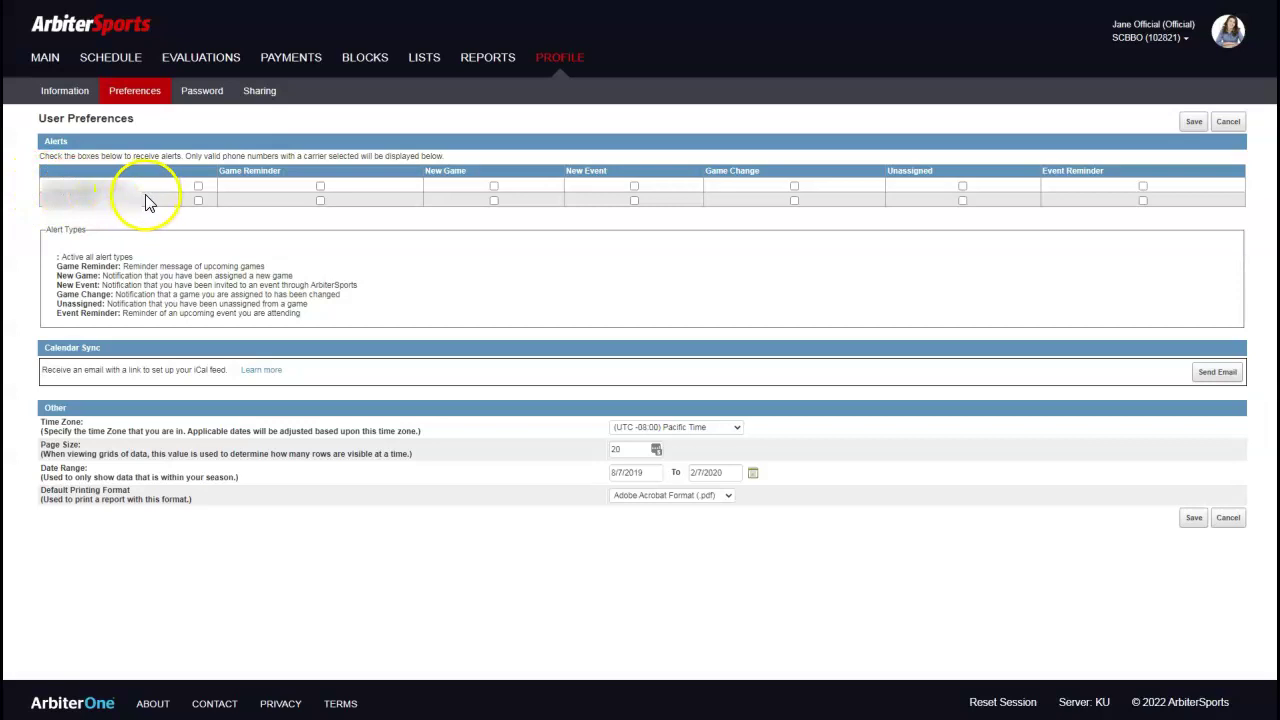
click(320, 187)
click(320, 201)
click(320, 201)
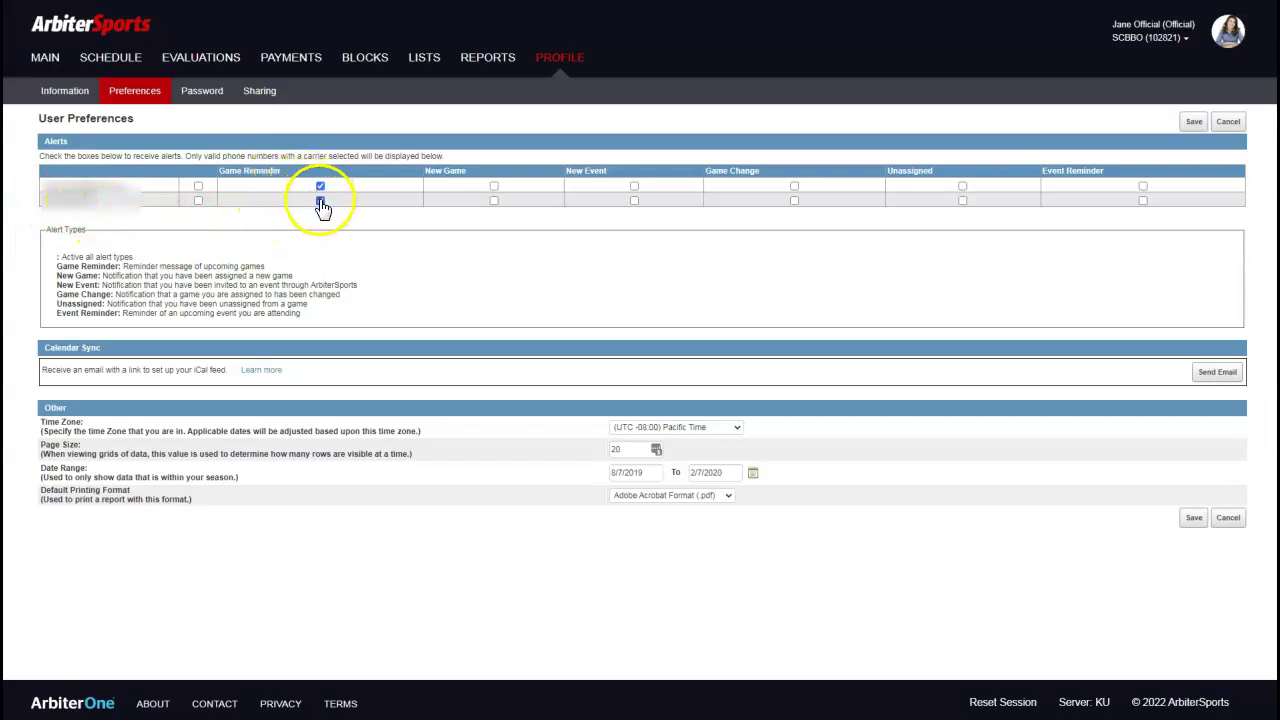
click(493, 186)
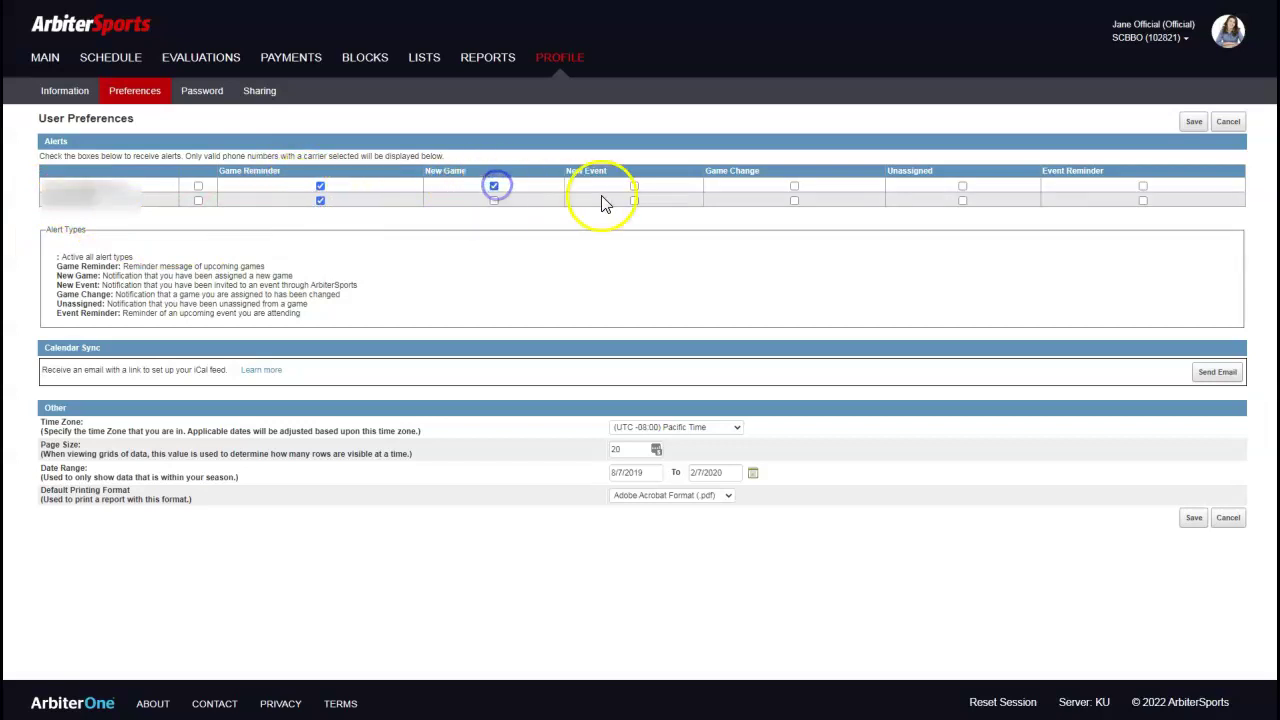
click(635, 201)
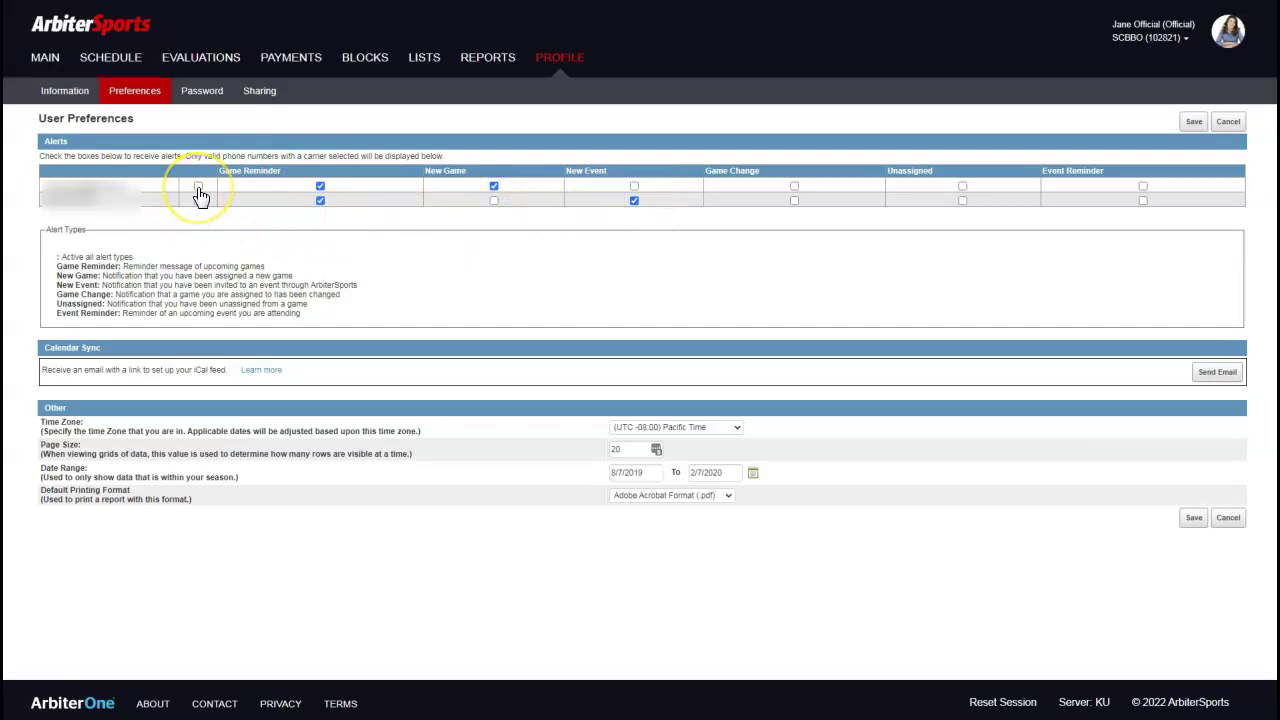
click(198, 188)
click(198, 201)
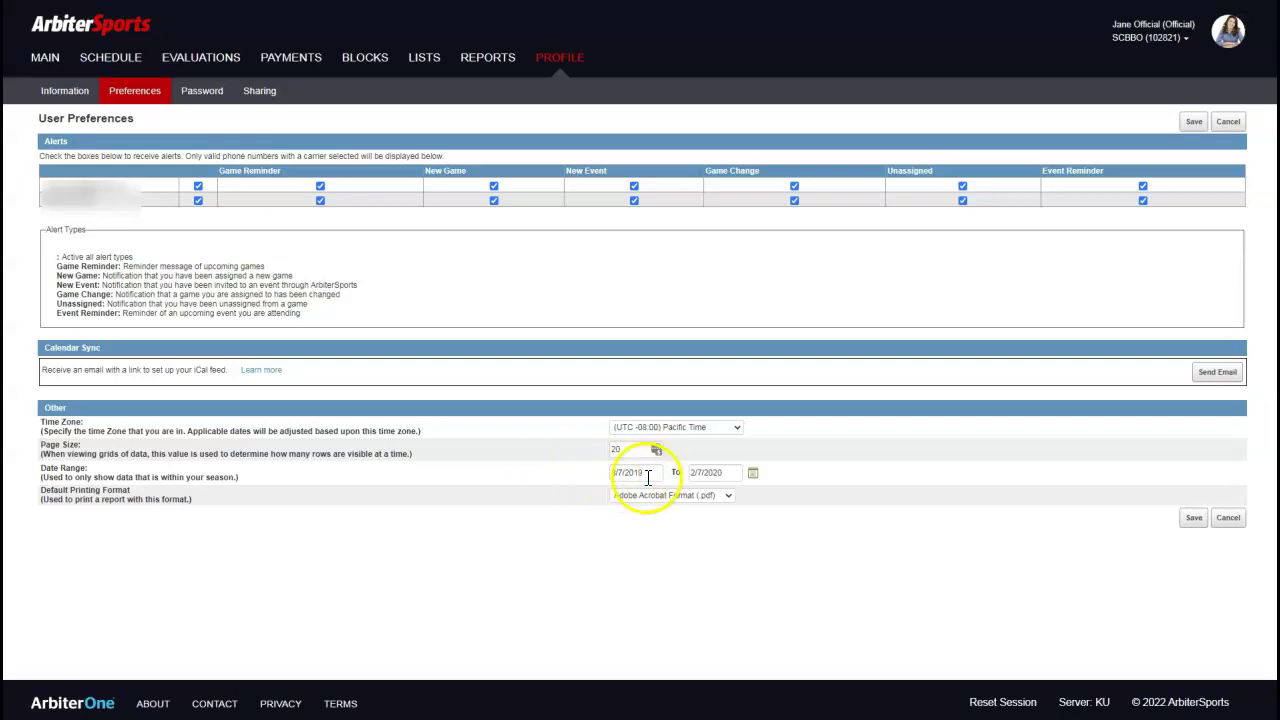
Change the date range from 8/7/2019 to 9/1/2022–6/30/2023 and save the preferences.
drag(650, 472, 571, 481)
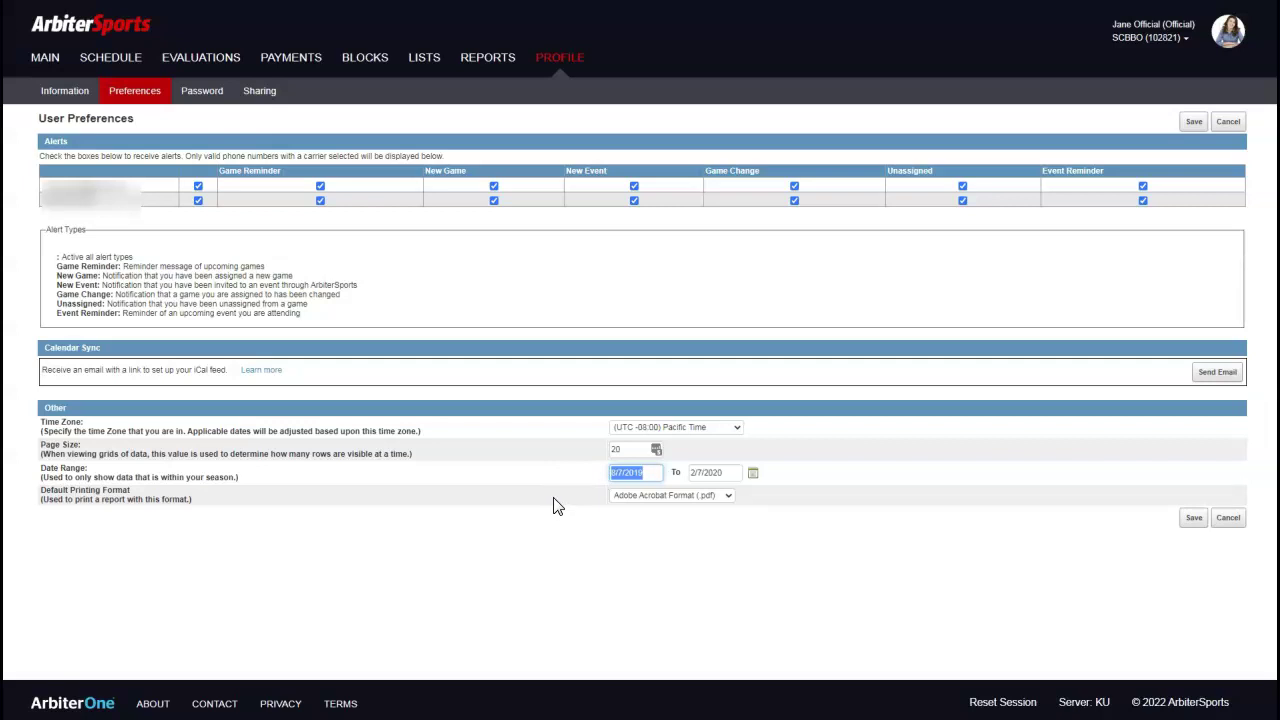
click(591, 485)
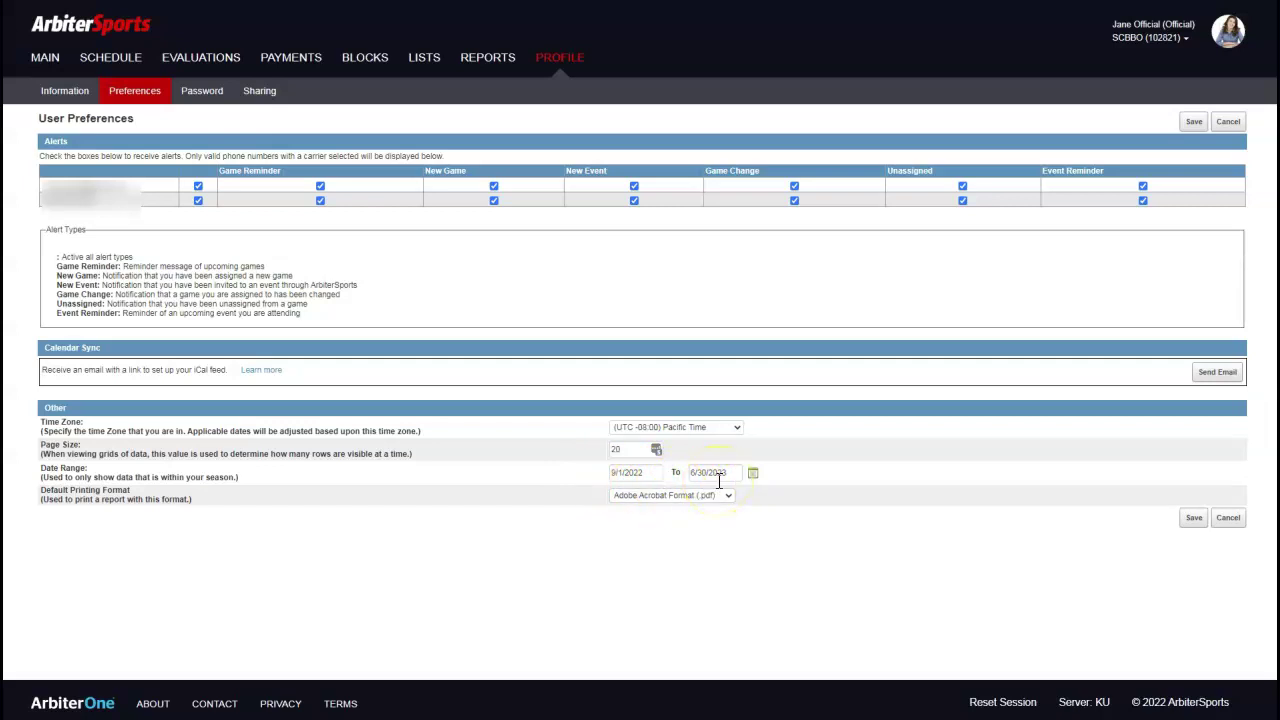
click(1195, 526)
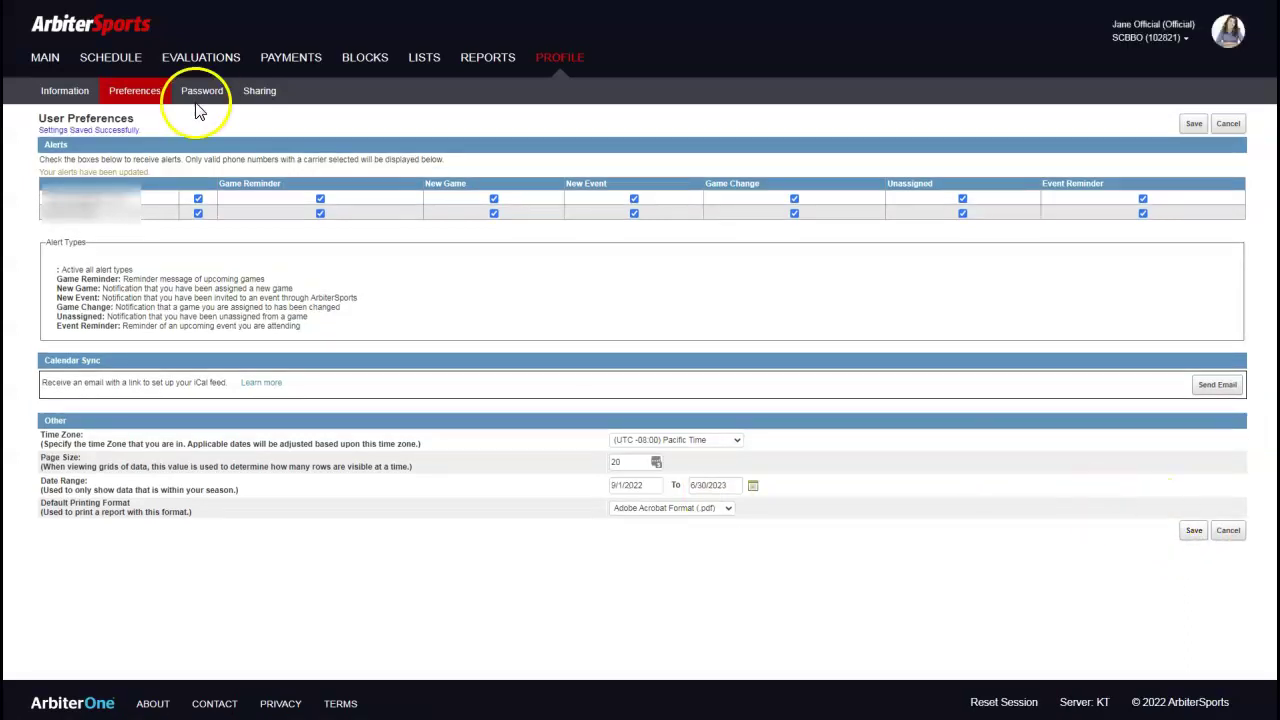
click(201, 98)
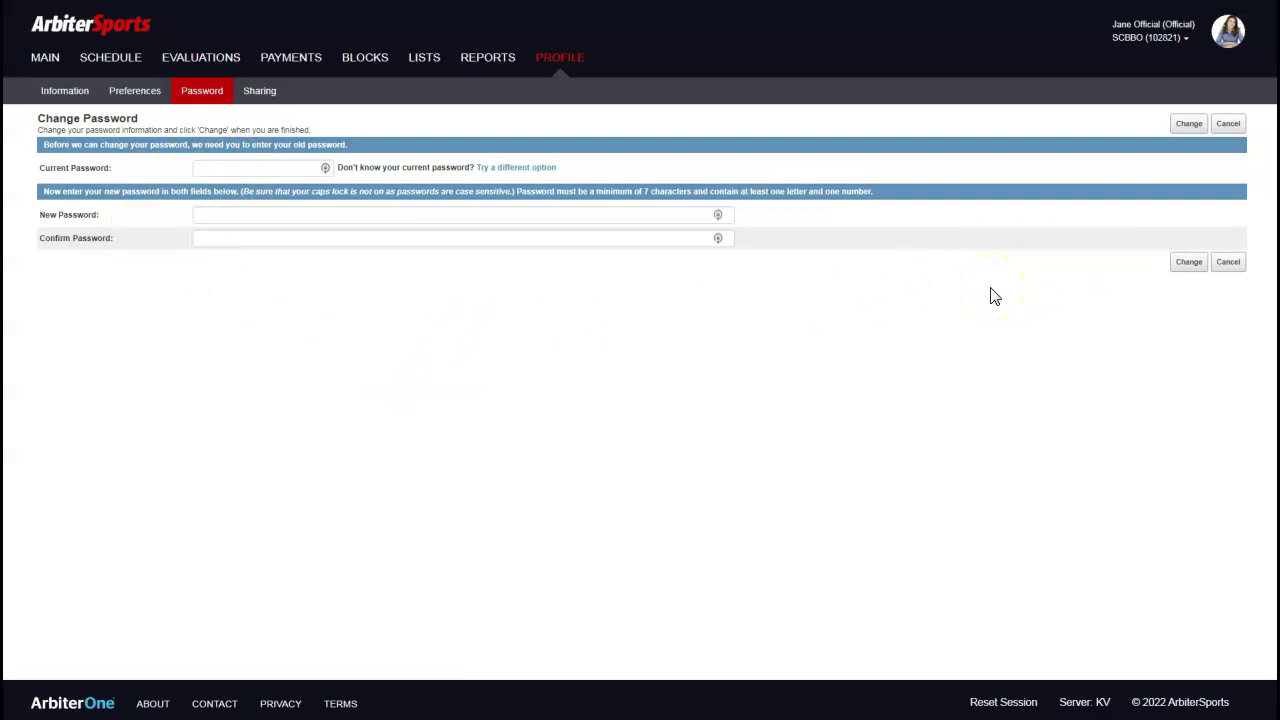
Go to the Sharing settings and tick WOA under the shared groups.
click(260, 92)
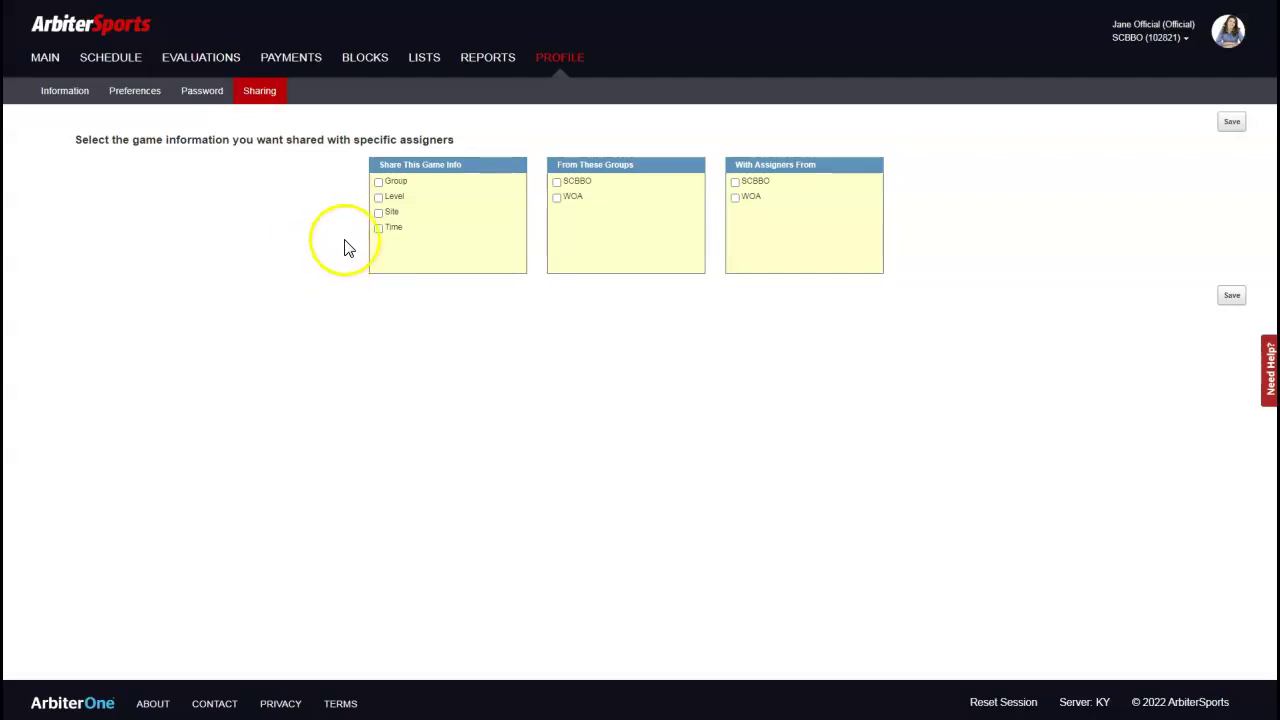
click(557, 199)
Tick SCBBO games and SCBBO and WOA assigners, share Group, Level, Site and Time, and save.
click(557, 197)
click(736, 198)
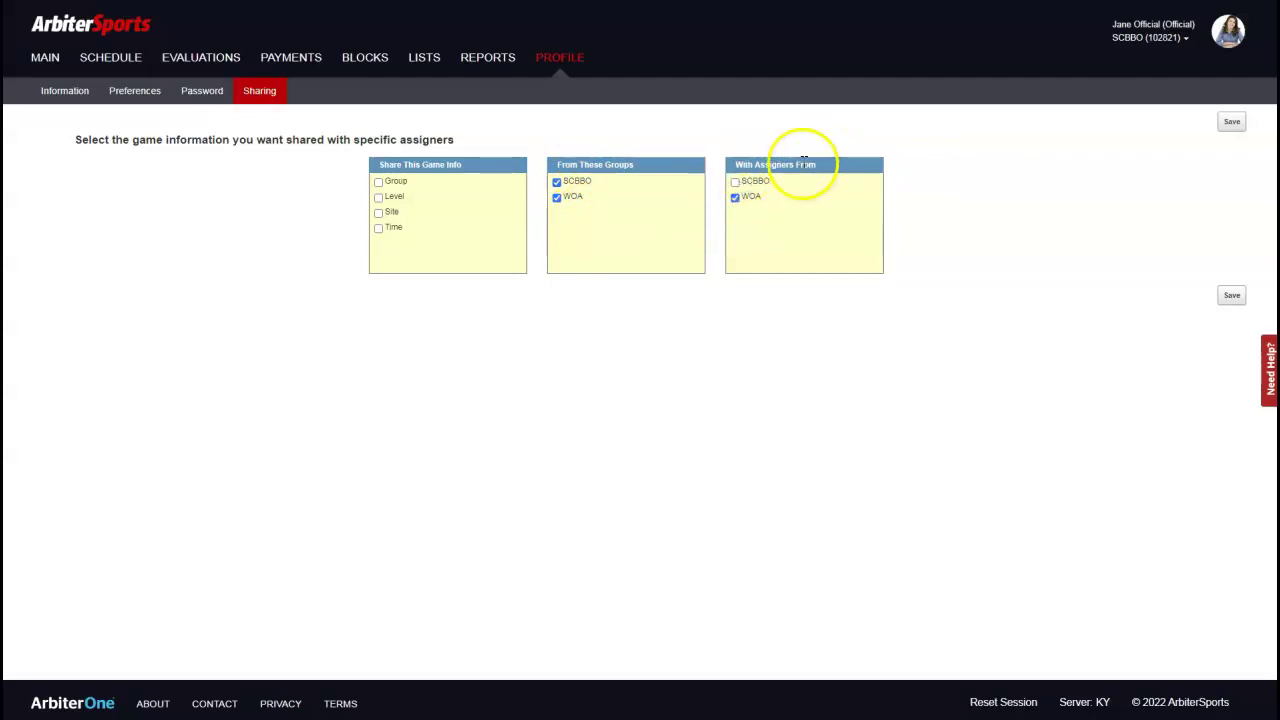
click(735, 183)
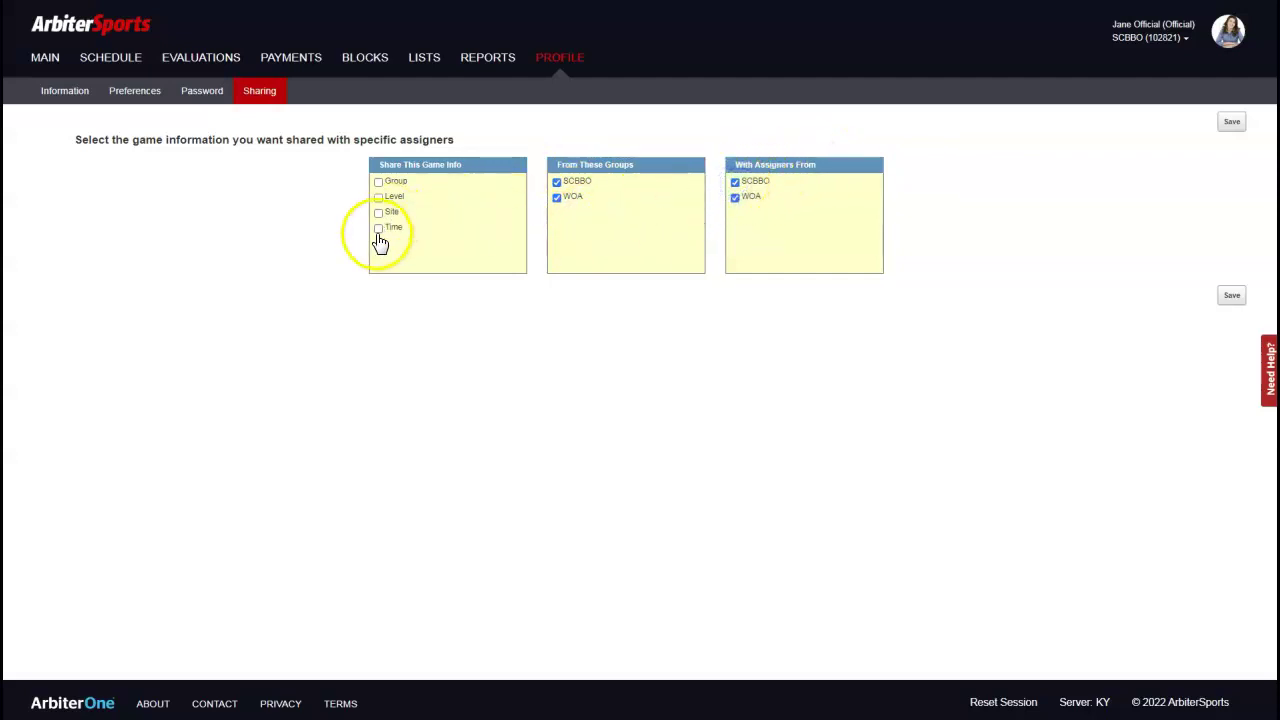
click(379, 228)
click(378, 213)
click(378, 197)
click(378, 182)
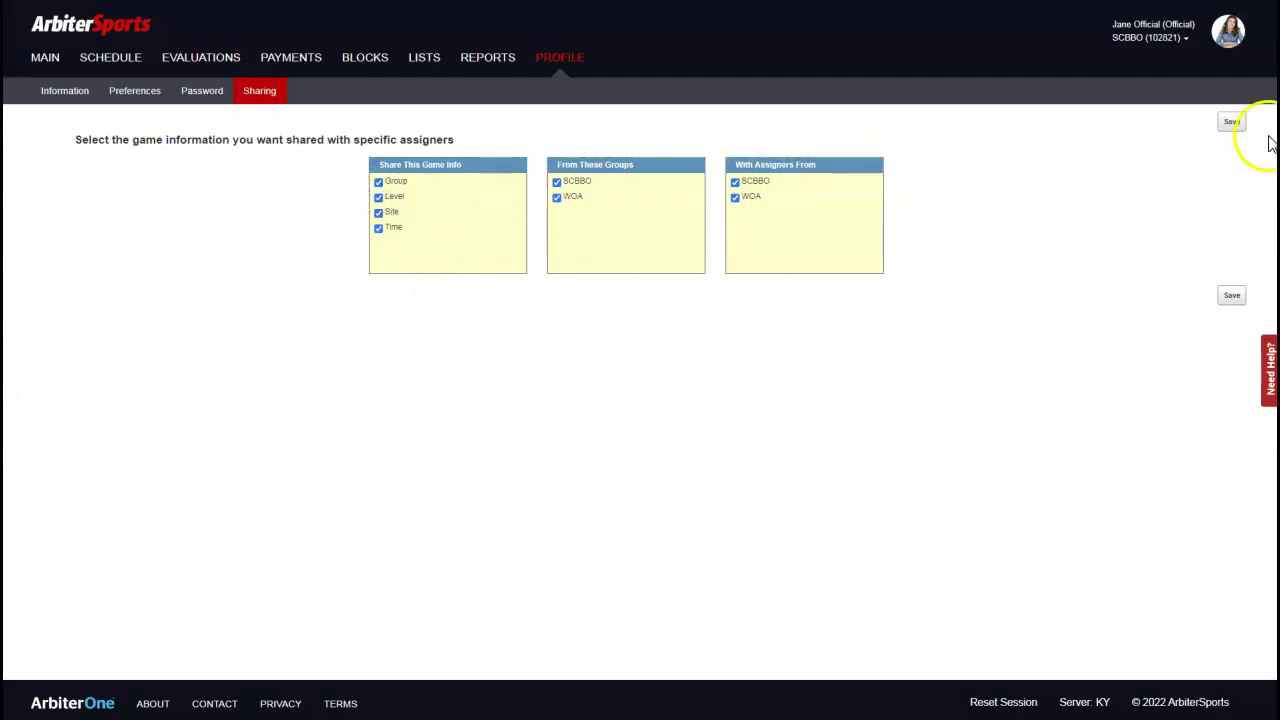
click(1232, 121)
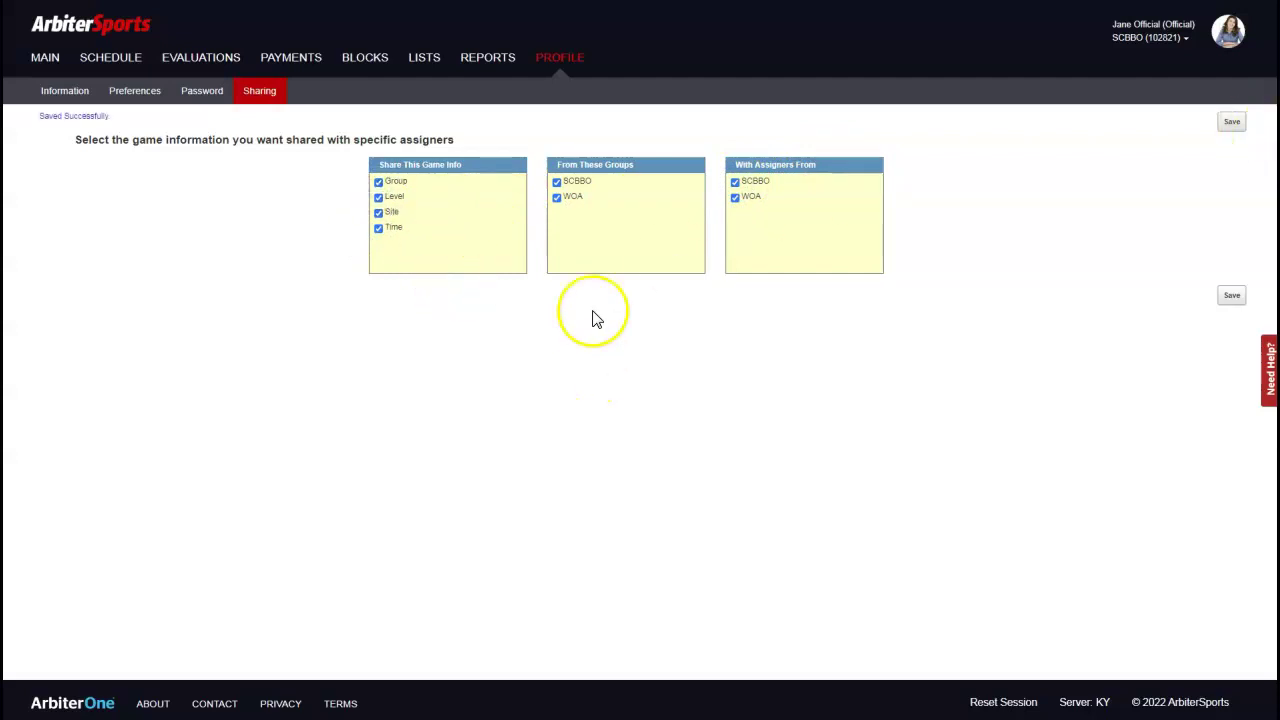